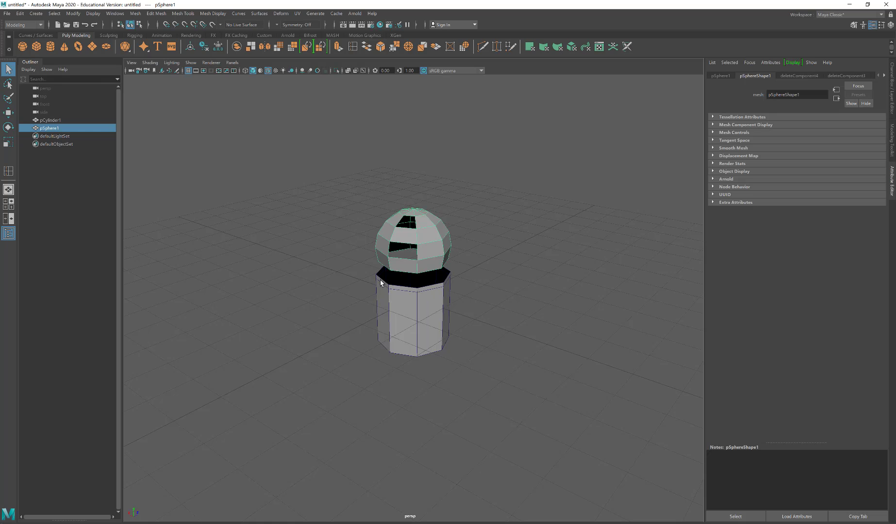
alt+drag(380, 279, 476, 312)
alt+right_drag(448, 332, 610, 336)
alt+drag(610, 336, 522, 292)
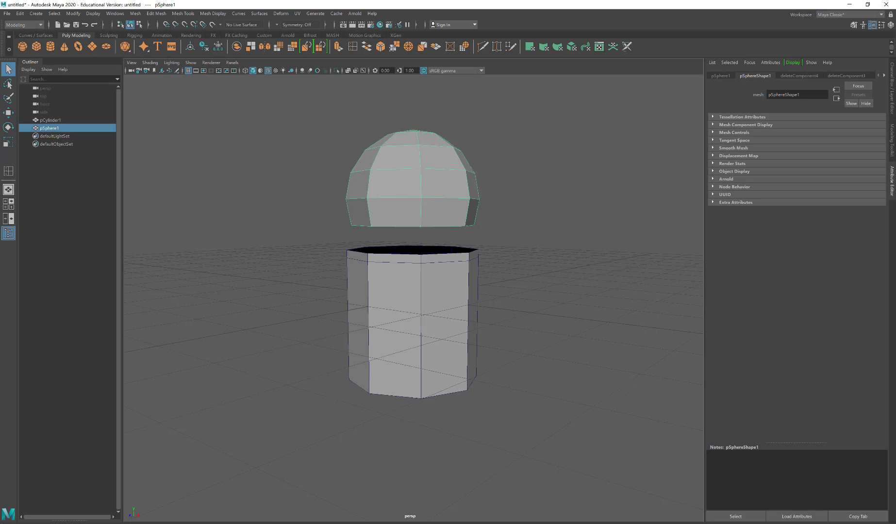
Step: In File Explorer, view the reference image Craftsman_5-Screwdriver_Set.jpg from csc 187/polyModelingCommonTools/sourceimages, and return to Maya
key(super+e)
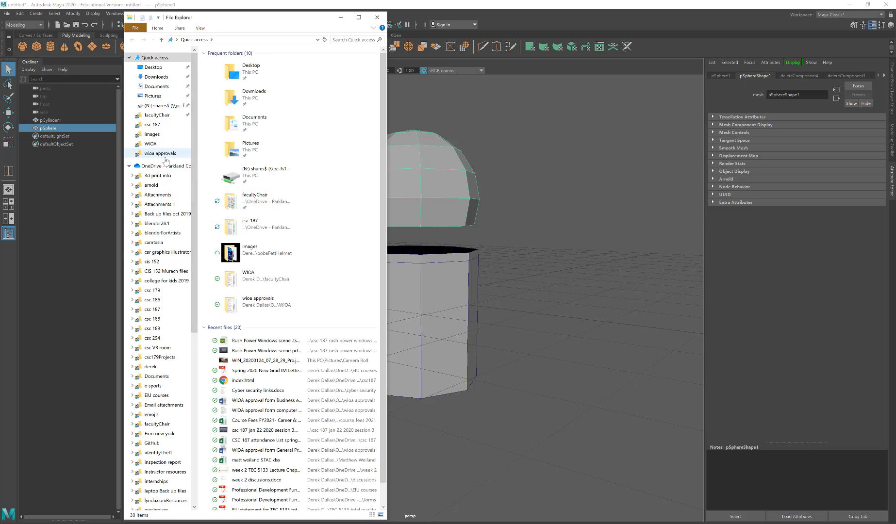
click(154, 124)
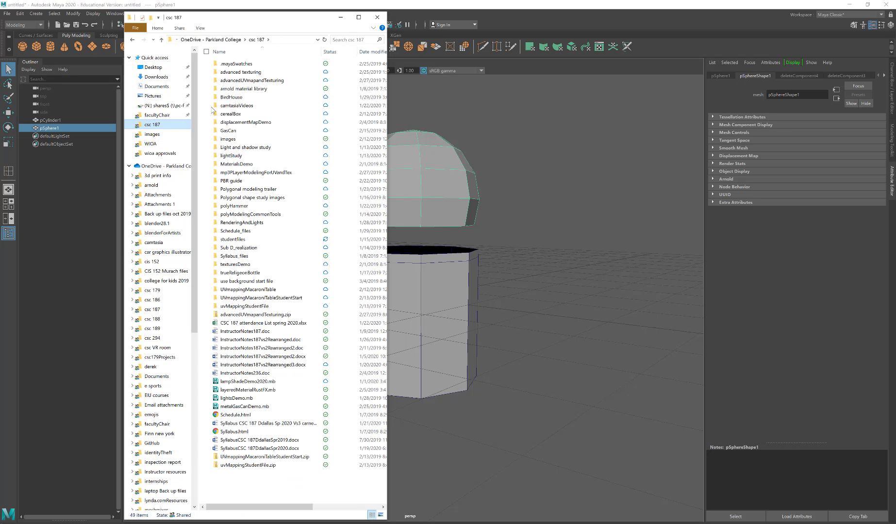
click(247, 214)
double_click(247, 215)
double_click(231, 164)
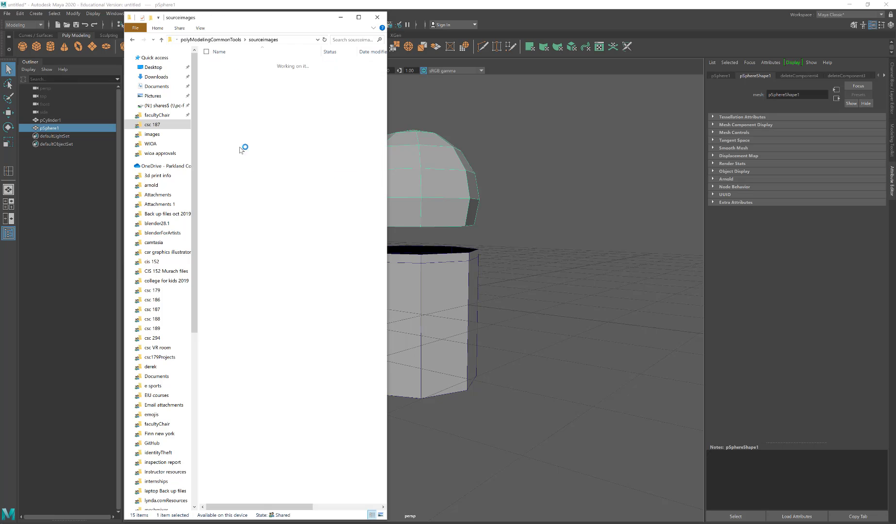
double_click(270, 72)
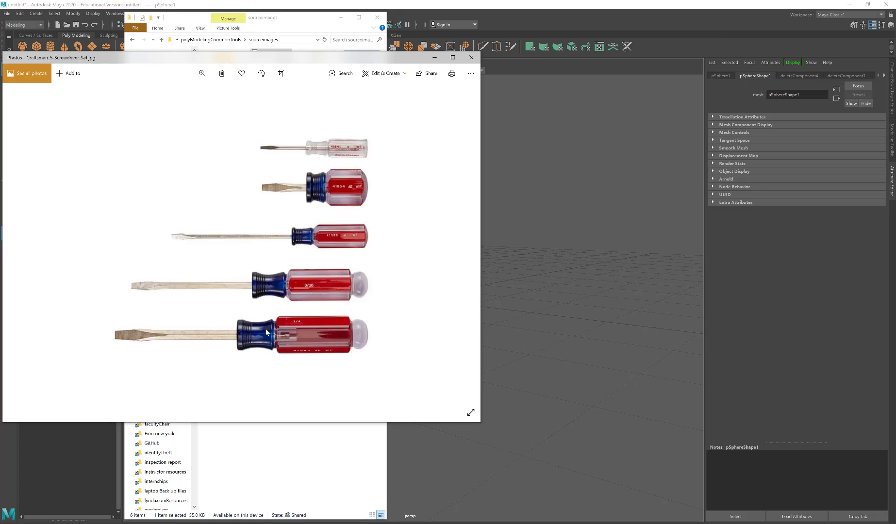
click(434, 57)
click(341, 17)
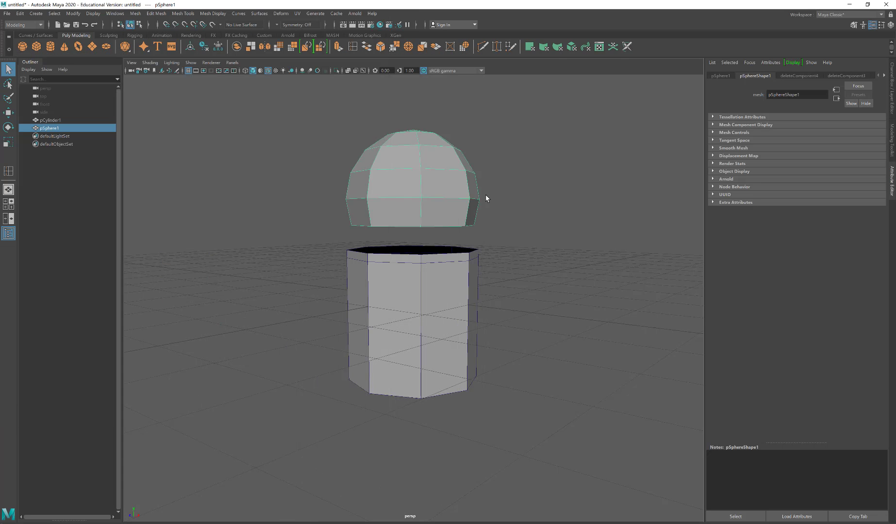
Step: Create a polygon sphere with radius 1, 8 axis divisions and 8 height divisions, and move it along X beside the cylinder
mouse_move(436, 187)
alt+mouse_down()
mouse_move(467, 184)
mouse_move(429, 195)
alt+mouse_up()
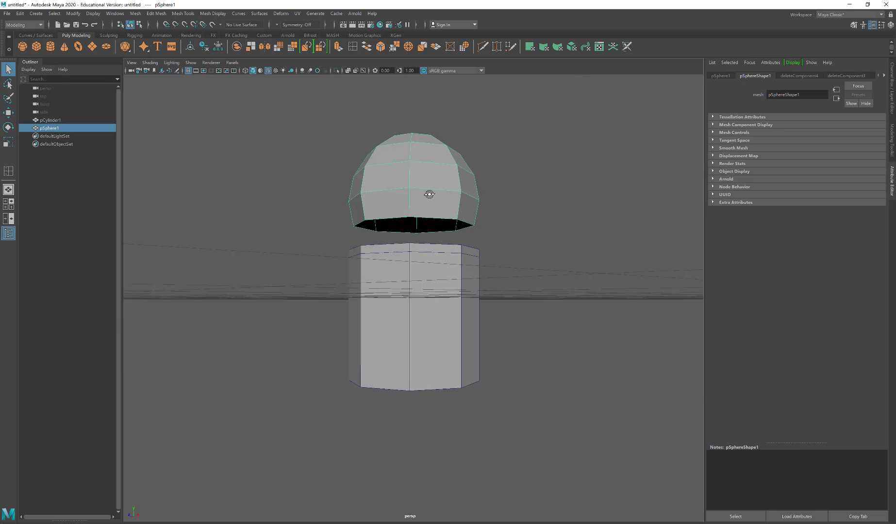
right_drag(429, 197, 449, 203)
click(32, 14)
mouse_move(97, 42)
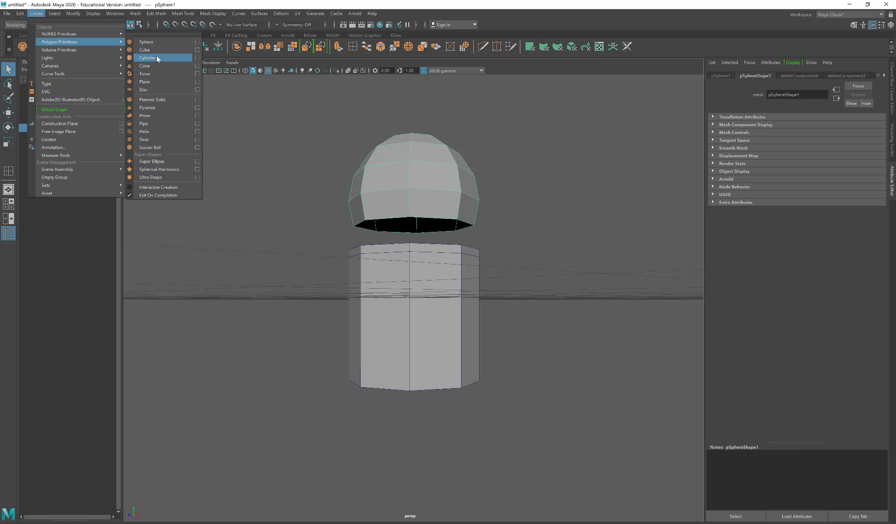
click(197, 42)
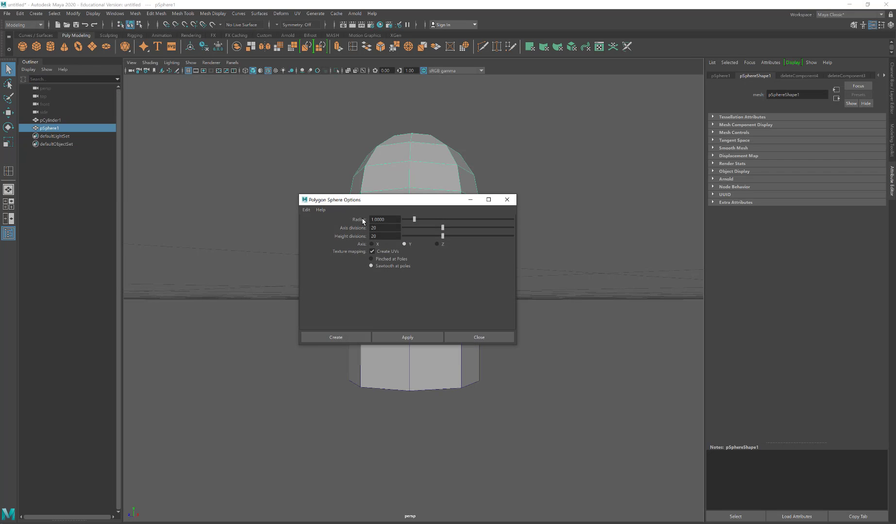
drag(399, 203, 588, 179)
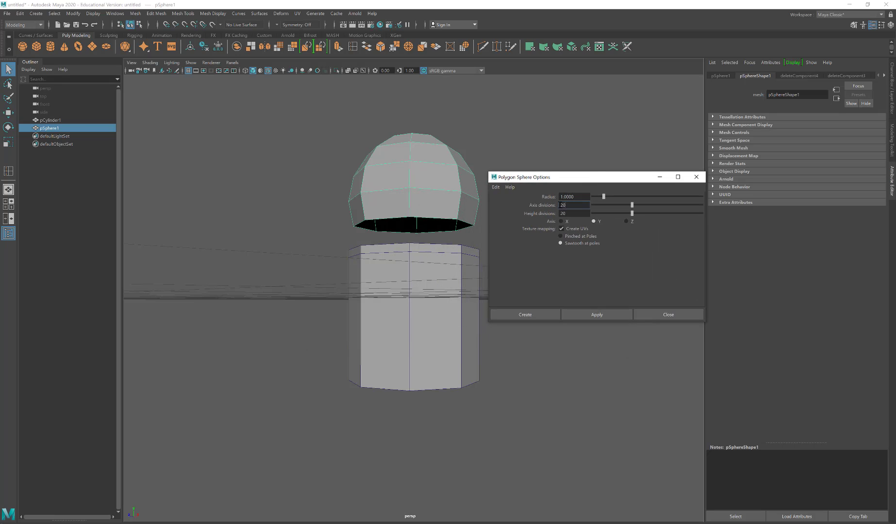
click(573, 213)
click(601, 314)
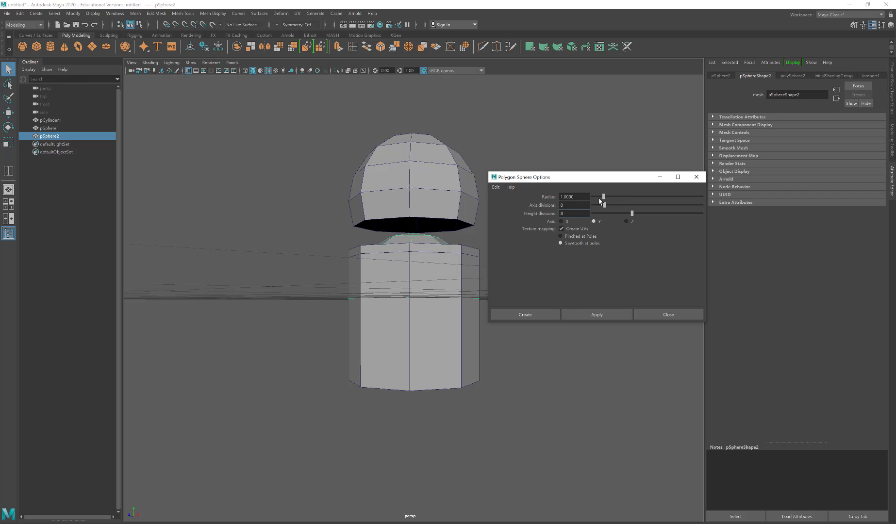
click(686, 314)
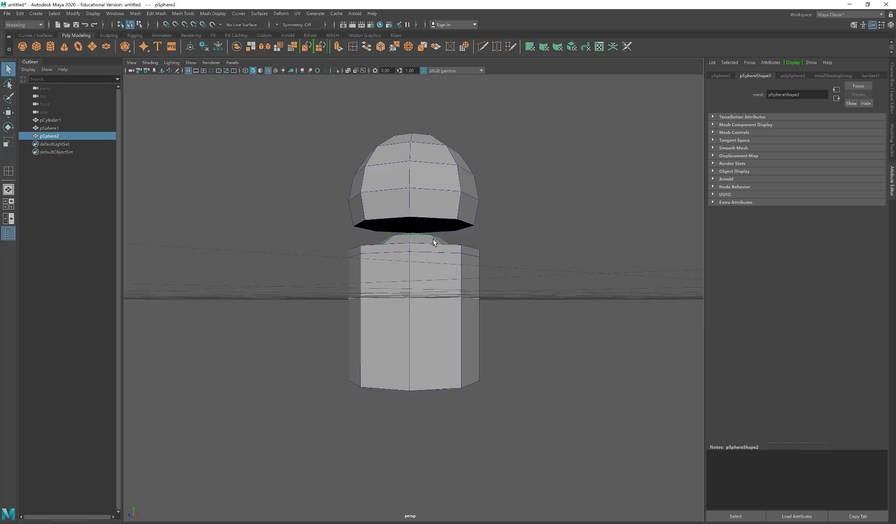
key(w)
drag(441, 298, 505, 285)
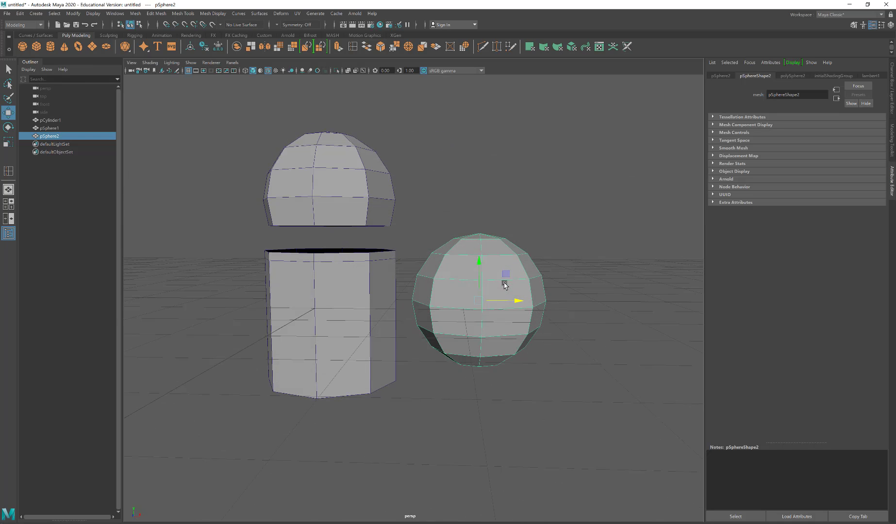
Step: Delete the two lowest rows of faces on the new sphere to leave an open-bottomed dome
right_drag(507, 319, 504, 336)
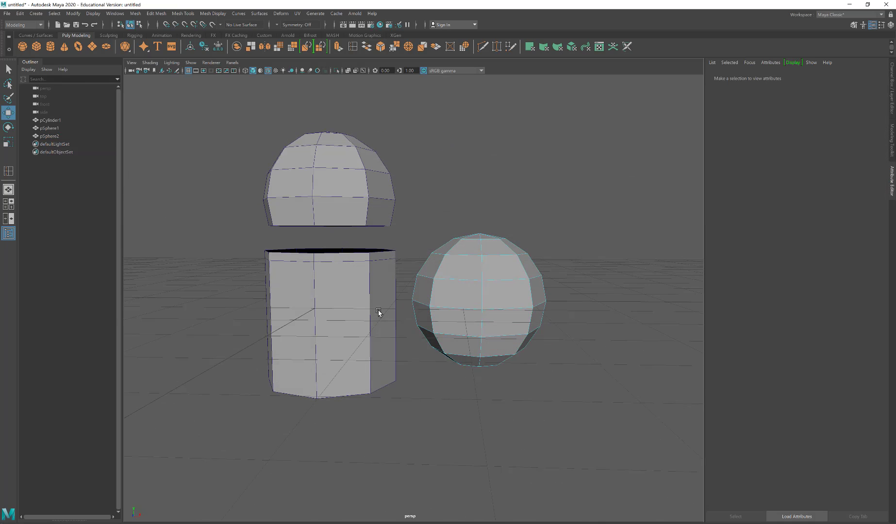
alt+drag(379, 312, 495, 340)
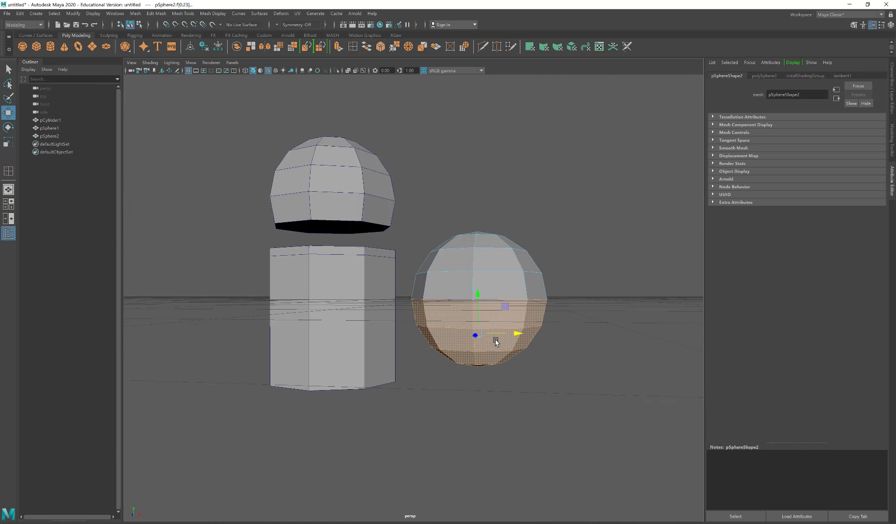
drag(442, 354, 605, 397)
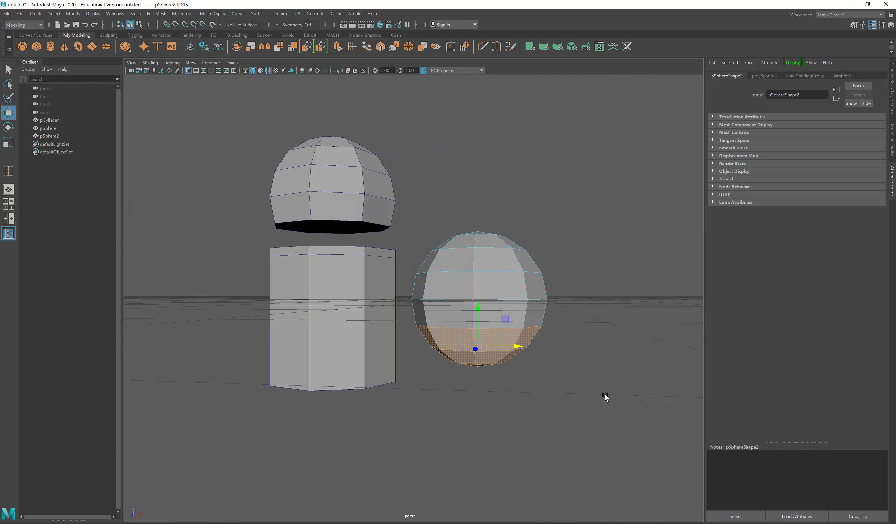
key(Delete)
alt+drag(602, 345, 526, 310)
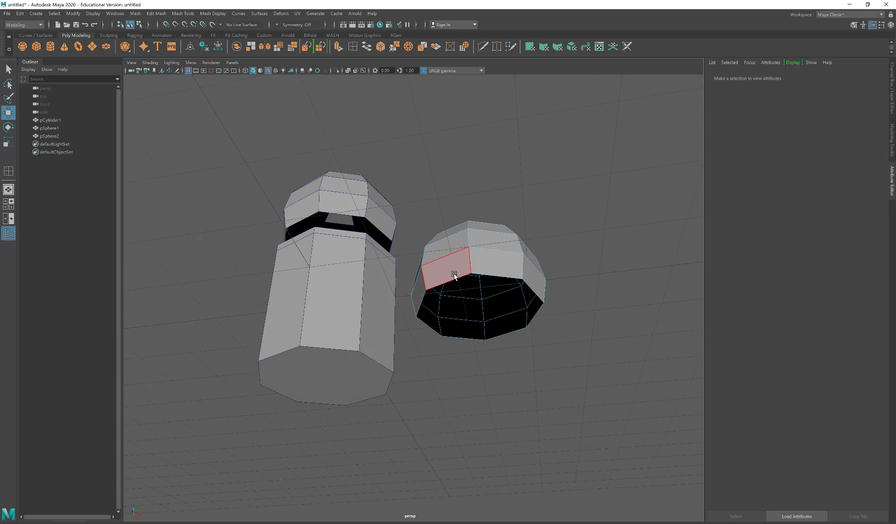
key([)
key([)
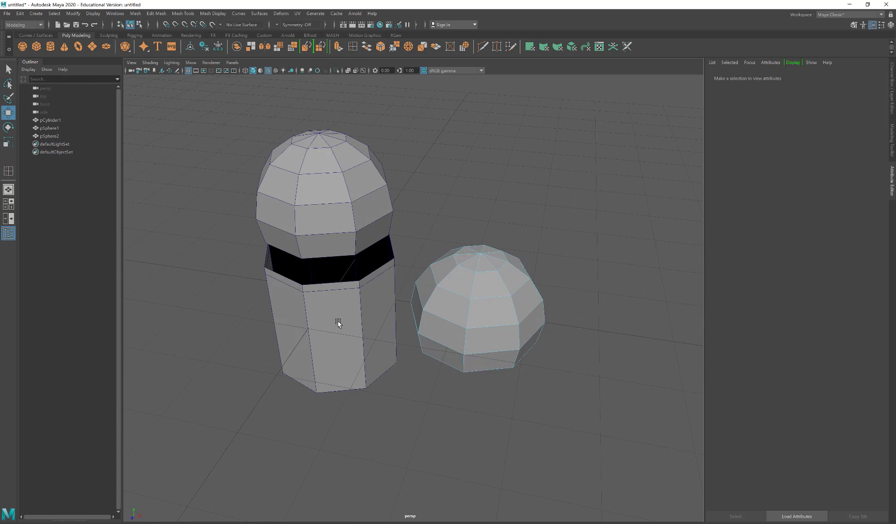
Step: Examine the cylinder's transform, split ring and polyCylinder construction settings
click(339, 324)
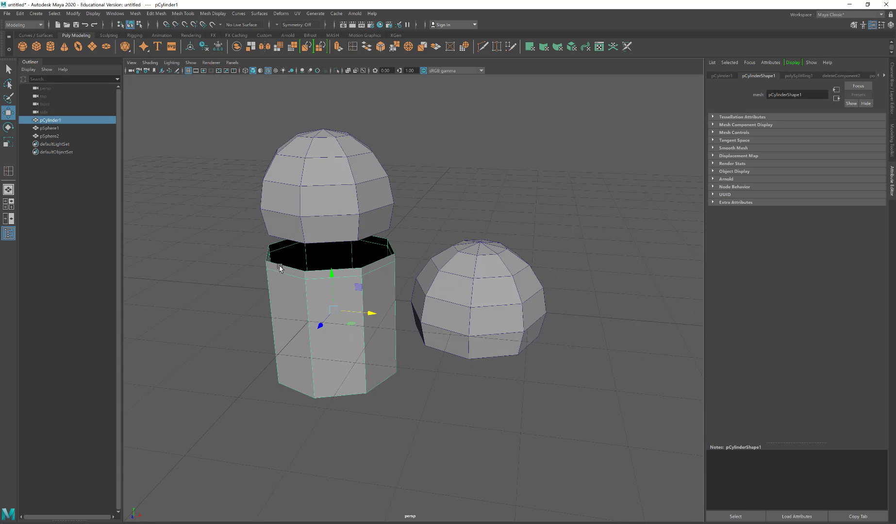
click(804, 76)
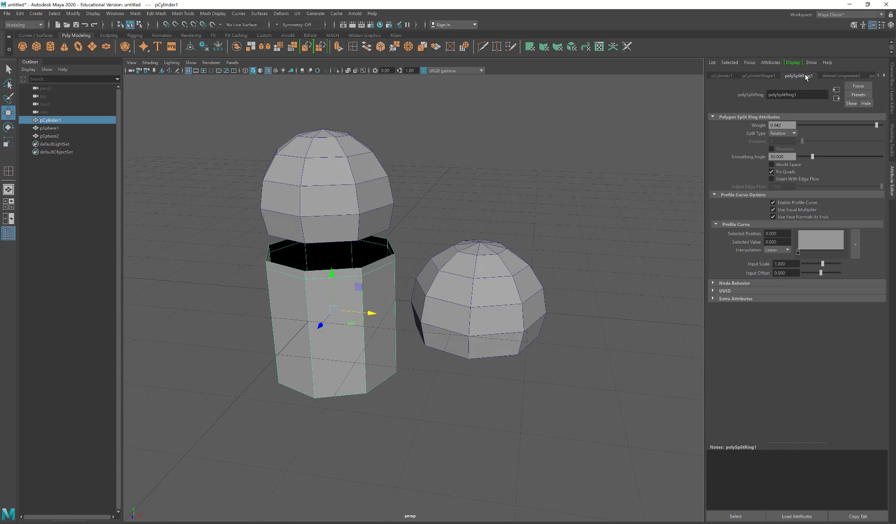
click(724, 76)
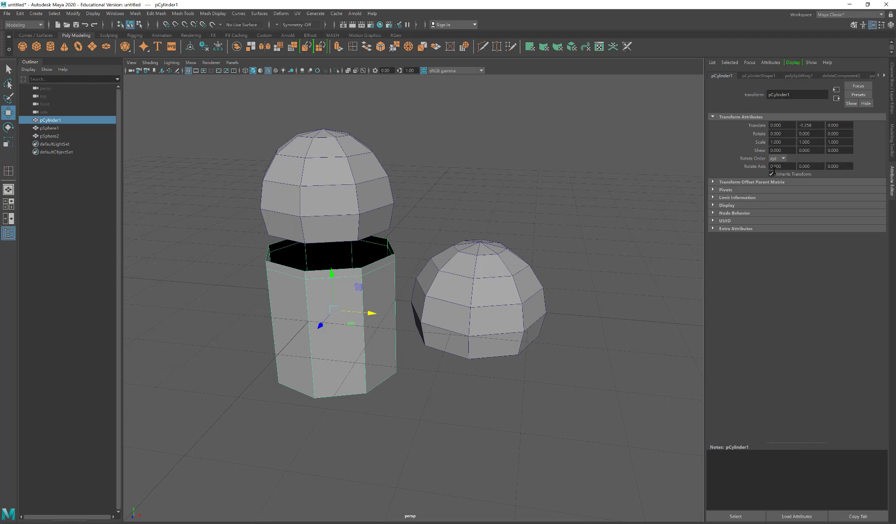
click(884, 75)
click(884, 75)
click(819, 76)
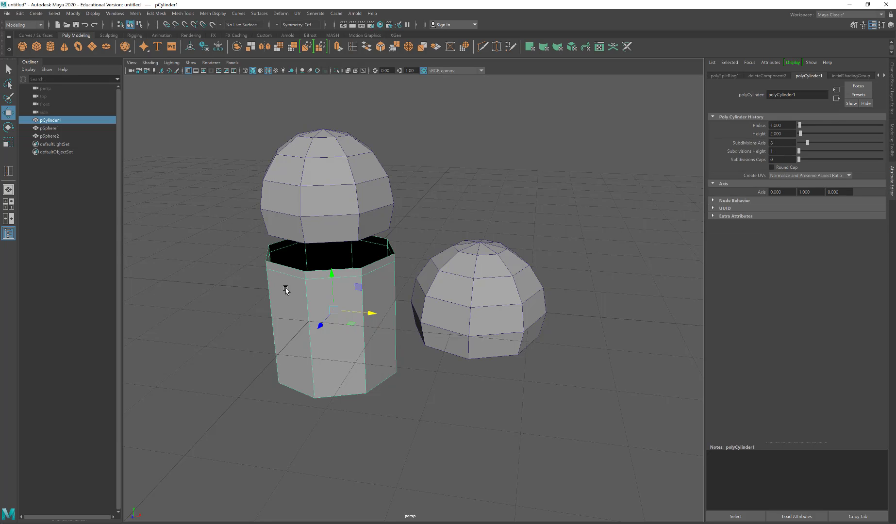
Step: Inspect the cylinder's bottom cap face and the edge loop just below its open rim, and return to object selection
alt+drag(296, 280, 297, 247)
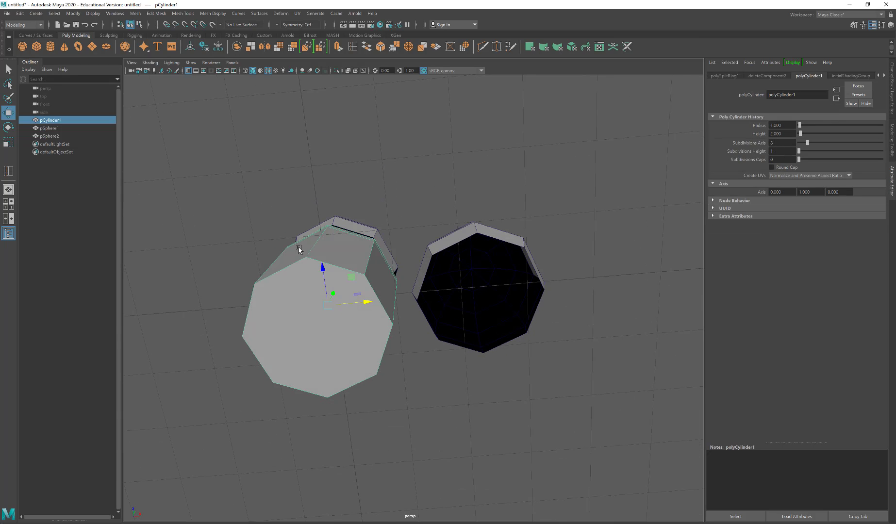
right_drag(323, 337, 323, 358)
click(322, 348)
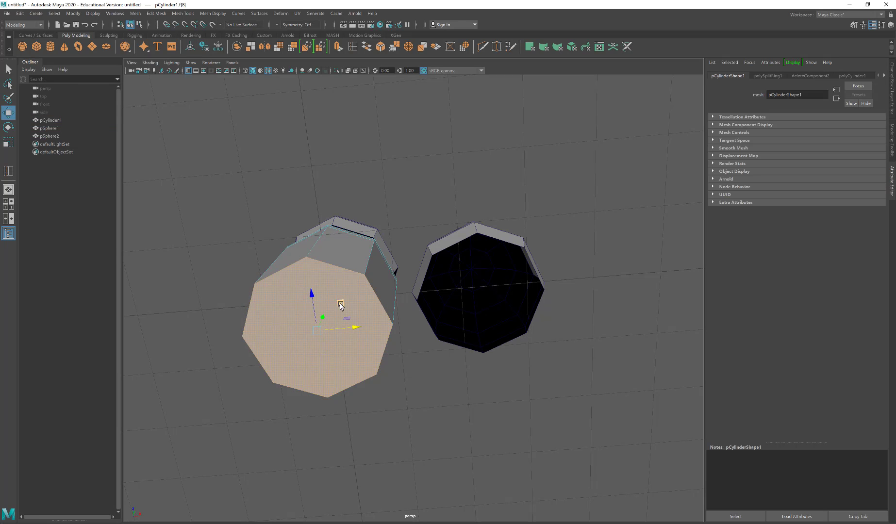
alt+drag(340, 307, 346, 324)
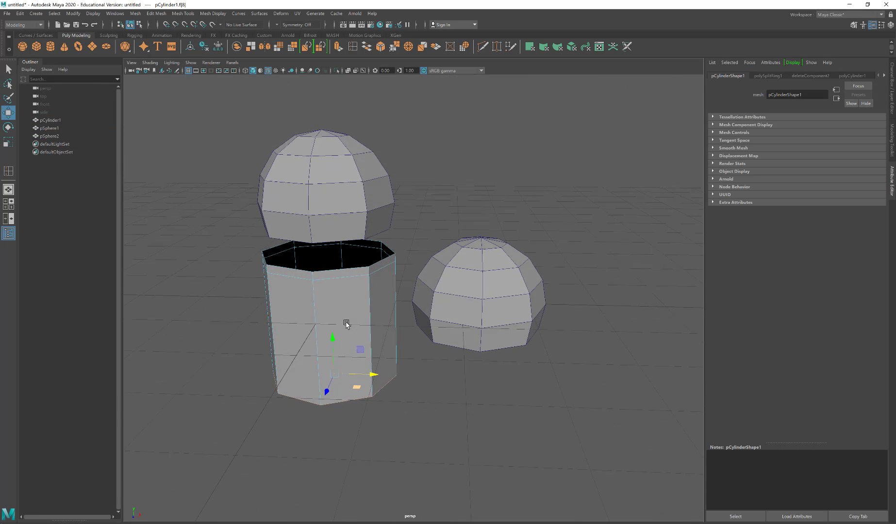
right_drag(300, 278, 297, 256)
click(301, 278)
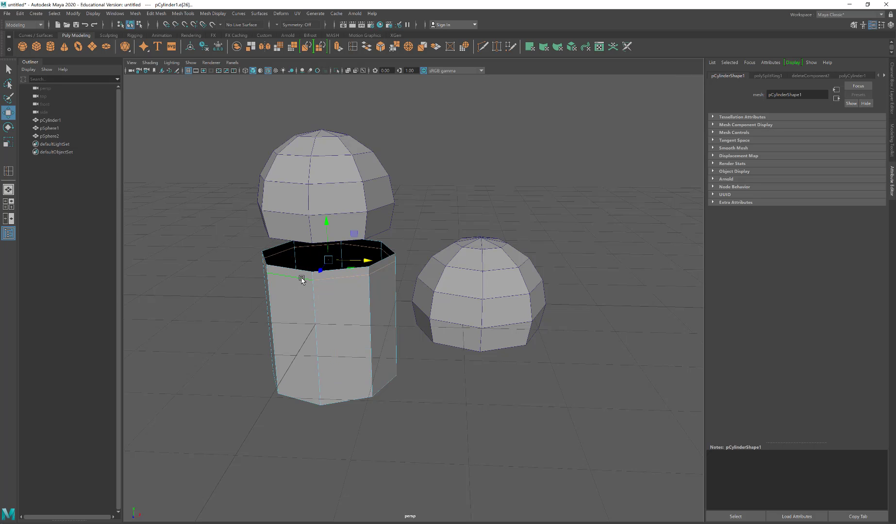
mouse_move(324, 319)
alt+mouse_down()
mouse_move(337, 320)
mouse_move(329, 323)
alt+mouse_up()
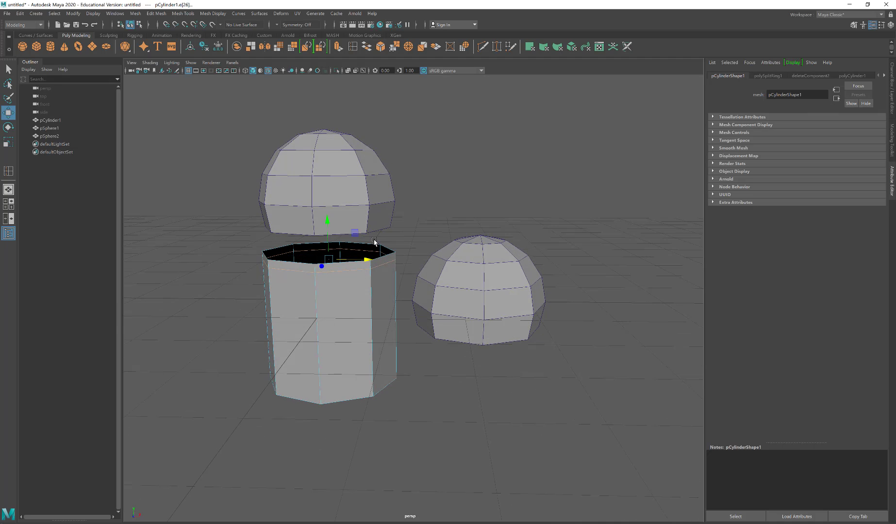
right_drag(373, 218, 388, 204)
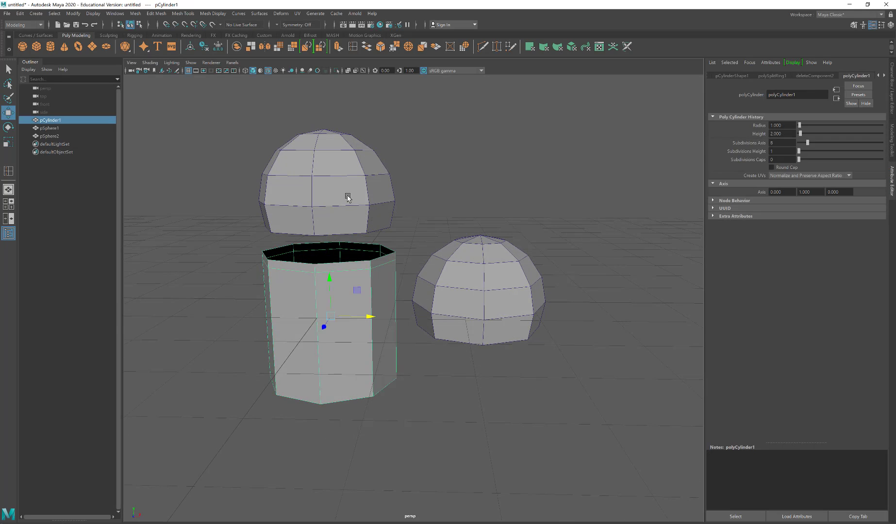
Step: Move the original sphere dome down along Y until it sits just above the cylinder's open rim
click(342, 188)
drag(324, 164, 327, 179)
mouse_move(339, 346)
alt+mouse_down()
mouse_move(352, 346)
mouse_move(344, 348)
alt+mouse_up()
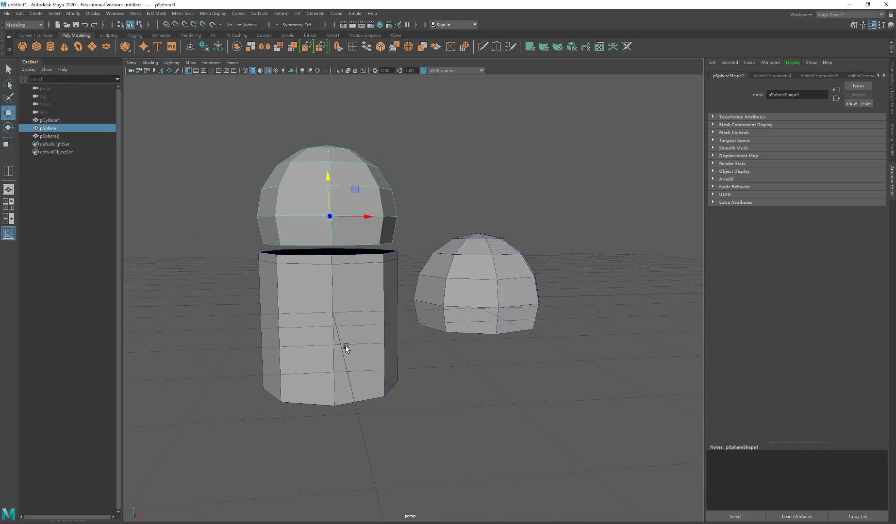
Step: Examine the front corner vertex on the cylinder's open rim in vertex mode, and return to object selection
click(352, 296)
alt+drag(354, 293, 360, 287)
right_click(362, 278)
click(328, 276)
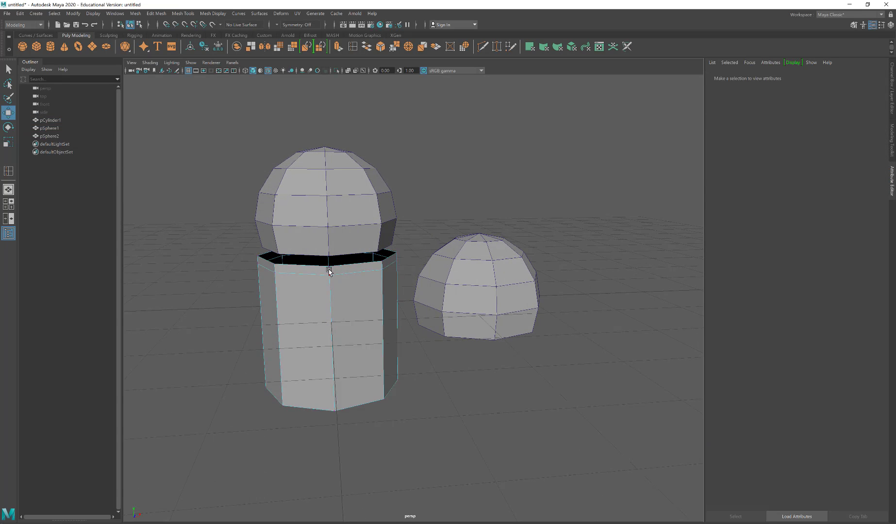
click(331, 267)
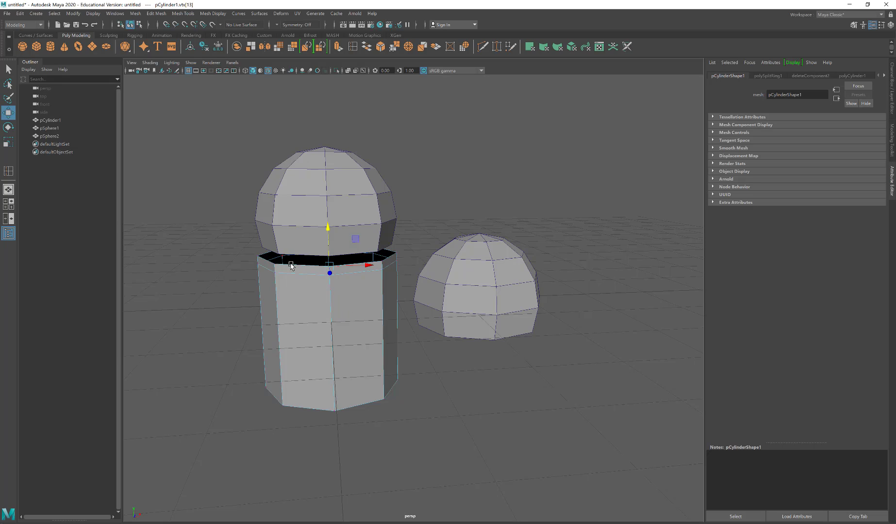
alt+drag(324, 320, 371, 316)
right_drag(371, 316, 401, 303)
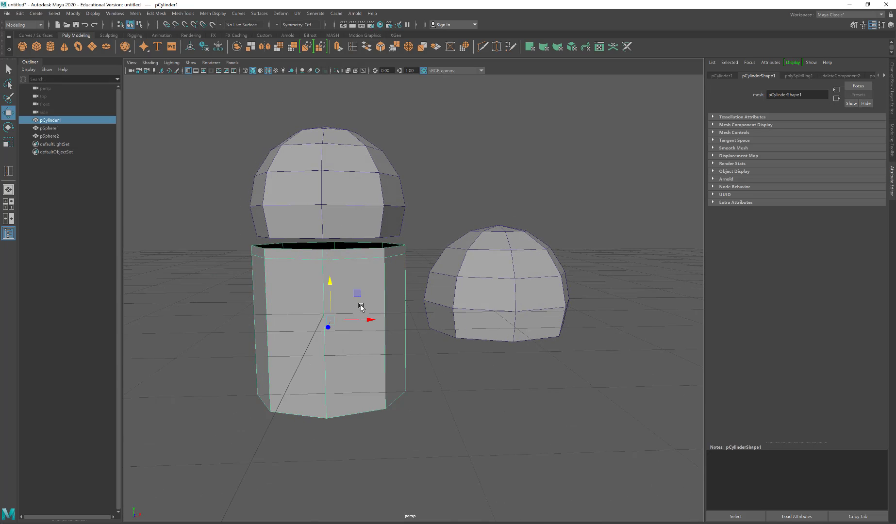
Step: Scale the cylinder down slightly and uniformly, and raise it along Y to close the gap beneath the dome
key(r)
drag(333, 321, 322, 320)
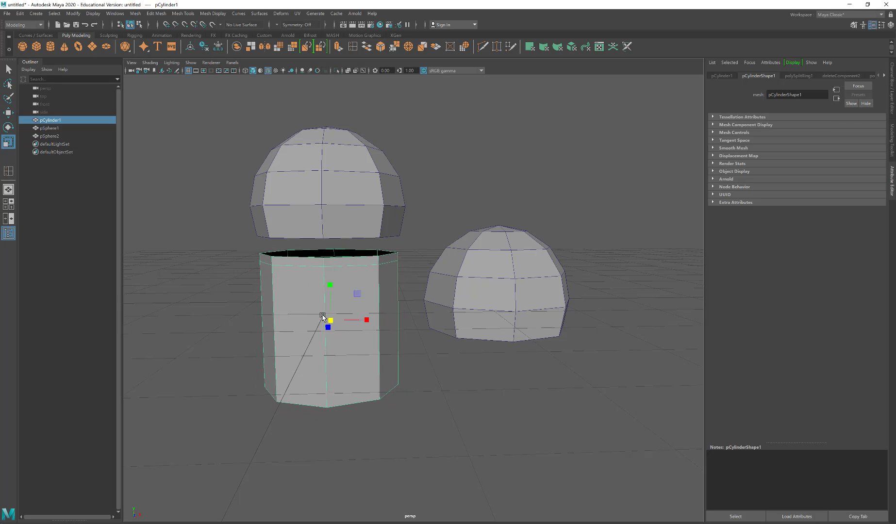
key(w)
mouse_move(331, 285)
mouse_down()
mouse_move(331, 262)
mouse_move(331, 276)
mouse_up()
alt+drag(316, 309, 326, 305)
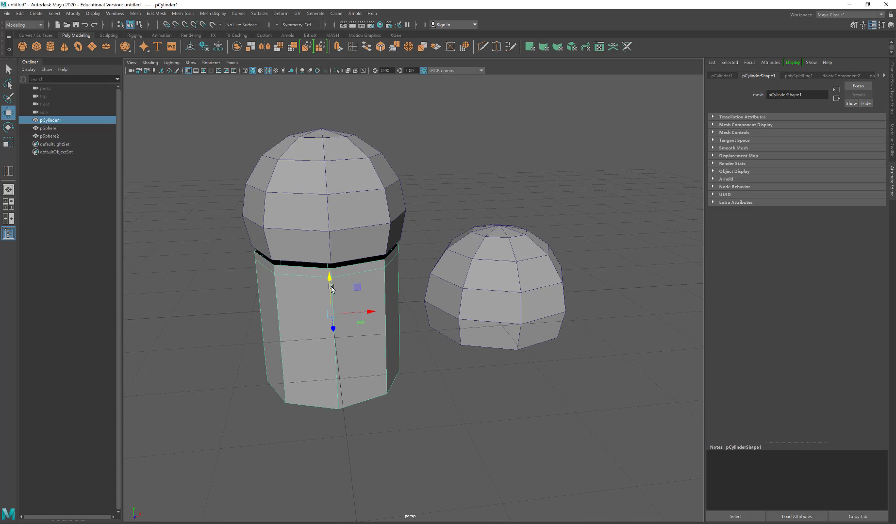
Step: Move the cylinder along Y until its open rim sits just below the dome, leaving a small gap between them
middle_drag(327, 307, 363, 317)
alt+drag(323, 325, 454, 262)
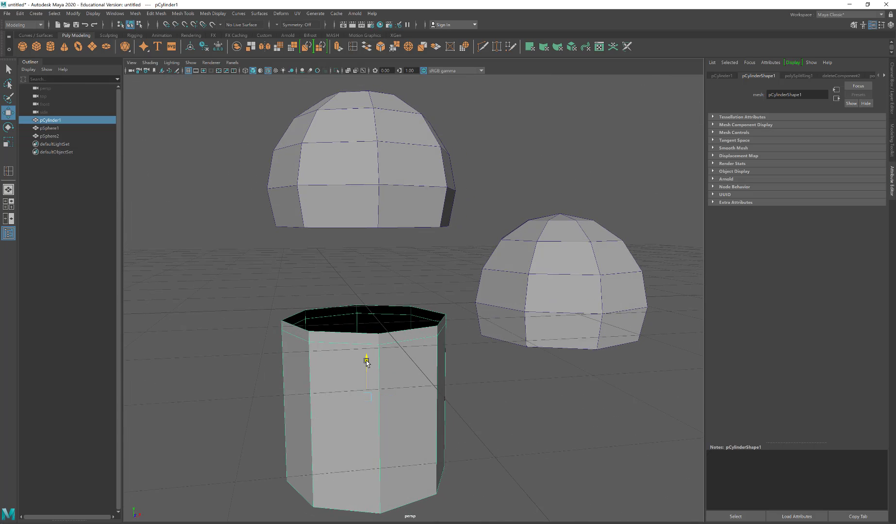
drag(366, 362, 362, 280)
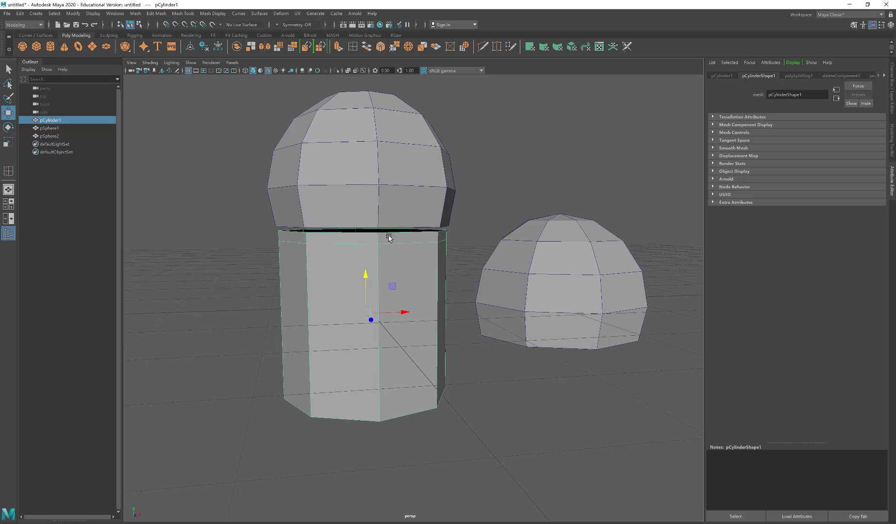
alt+drag(388, 236, 405, 230)
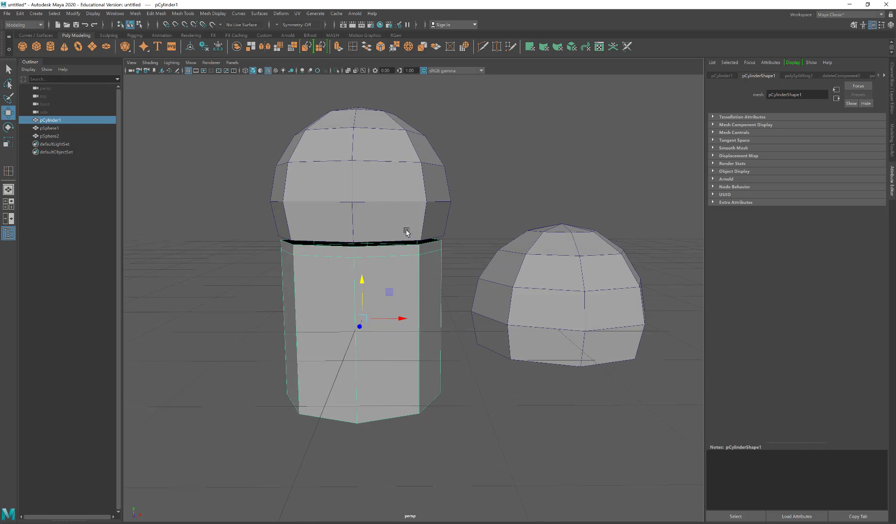
mouse_move(360, 280)
mouse_down()
mouse_move(360, 299)
mouse_move(360, 290)
mouse_up()
Step: Combine the dome above the cylinder and the cylinder into a single mesh
click(390, 214)
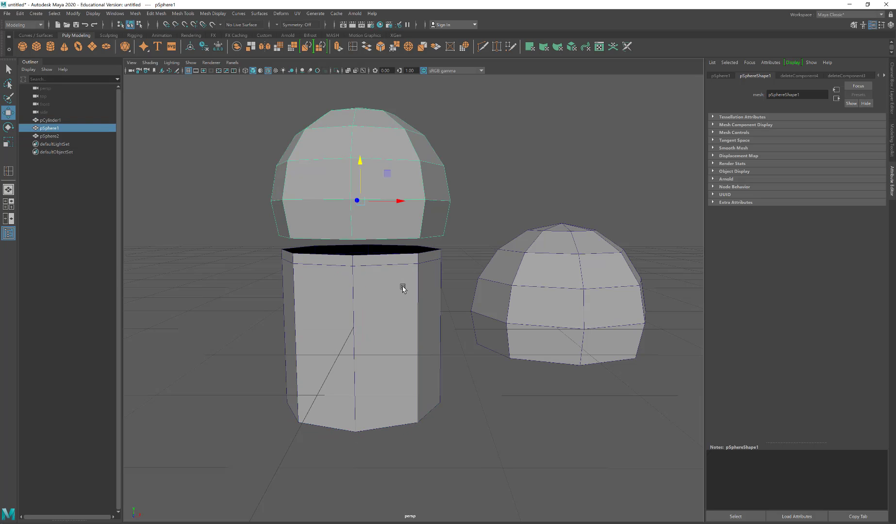
shift+click(400, 285)
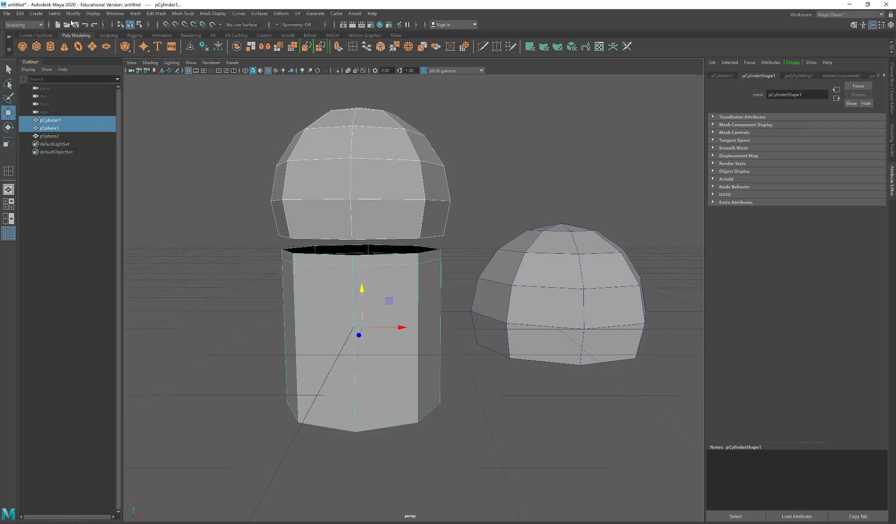
click(135, 13)
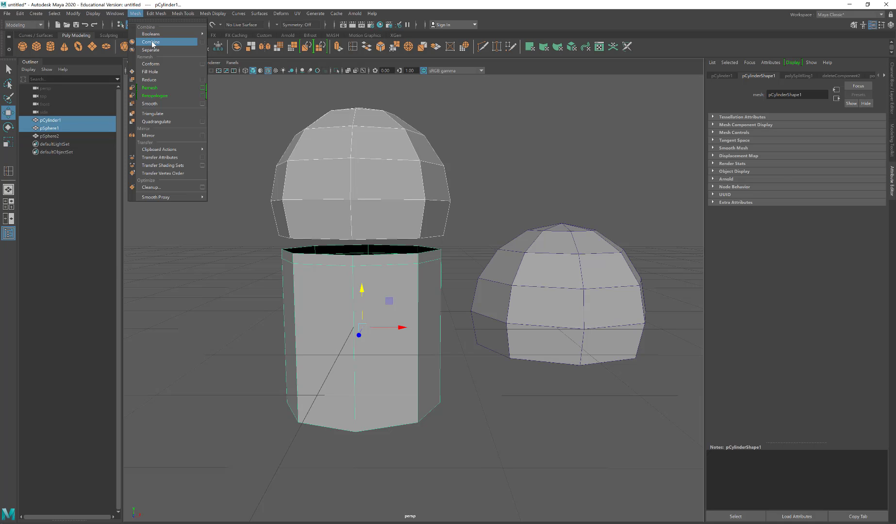
click(151, 42)
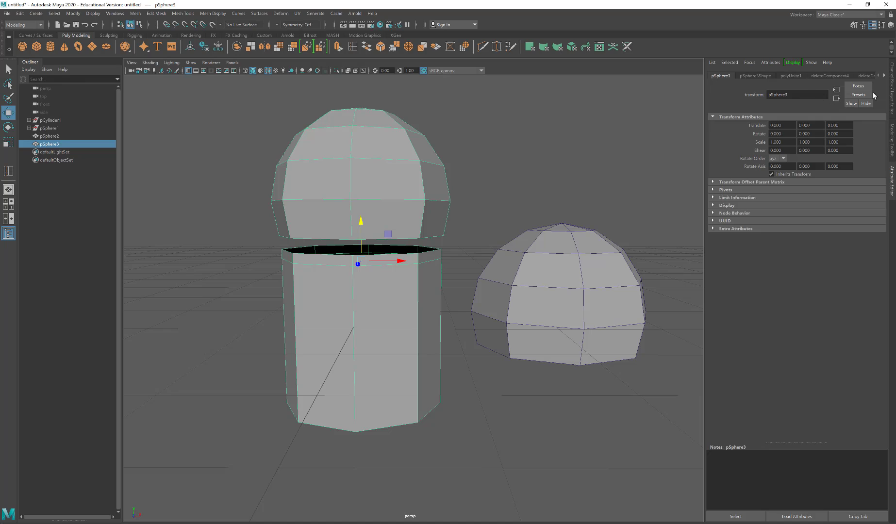
Step: Compare the channel values of the leftover pCylinder1 and pSphere1 nodes with those of the combined mesh pSphere3
click(892, 89)
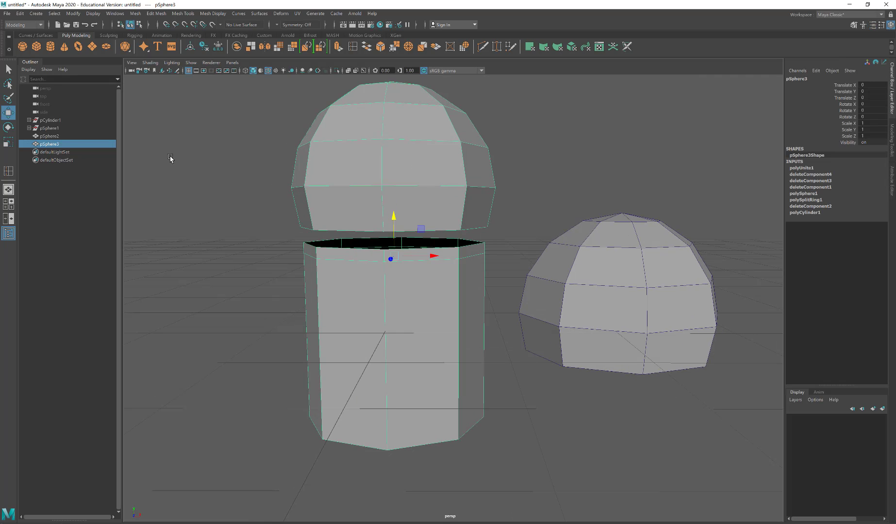
click(49, 128)
click(50, 121)
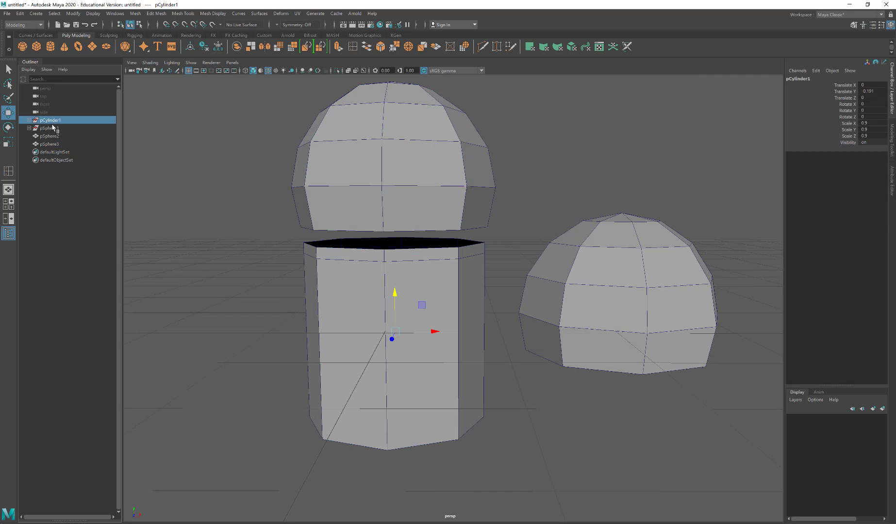
click(49, 128)
click(51, 121)
click(52, 129)
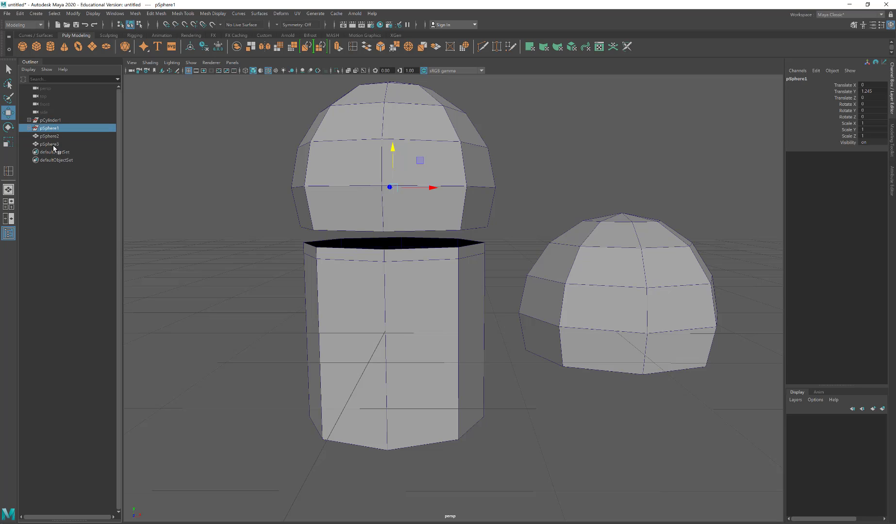
click(50, 144)
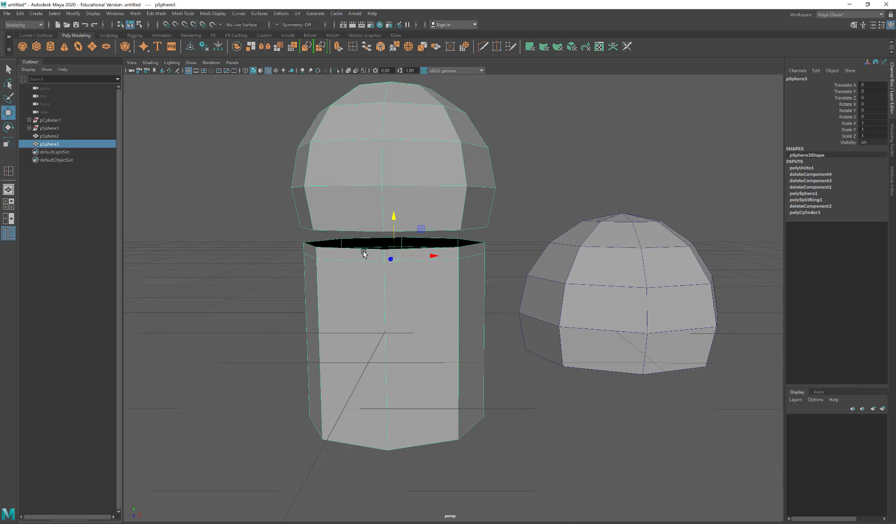
Step: Select the border edge loops of the dome's open rim and the cylinder's open rim on the combined mesh
alt+drag(367, 265, 367, 264)
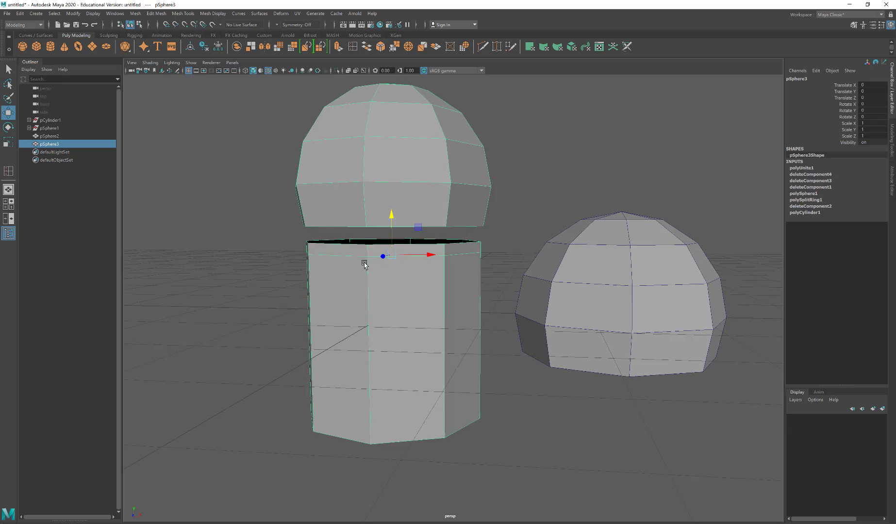
right_drag(355, 226, 357, 203)
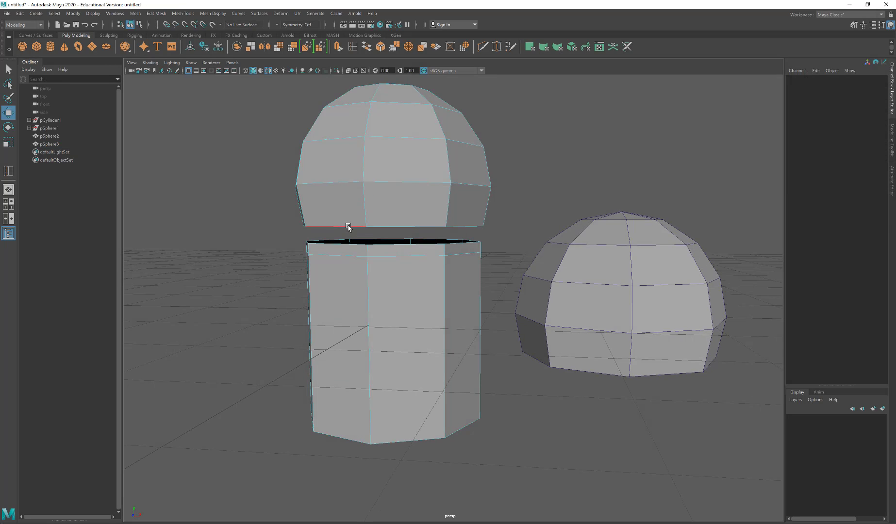
double_click(347, 226)
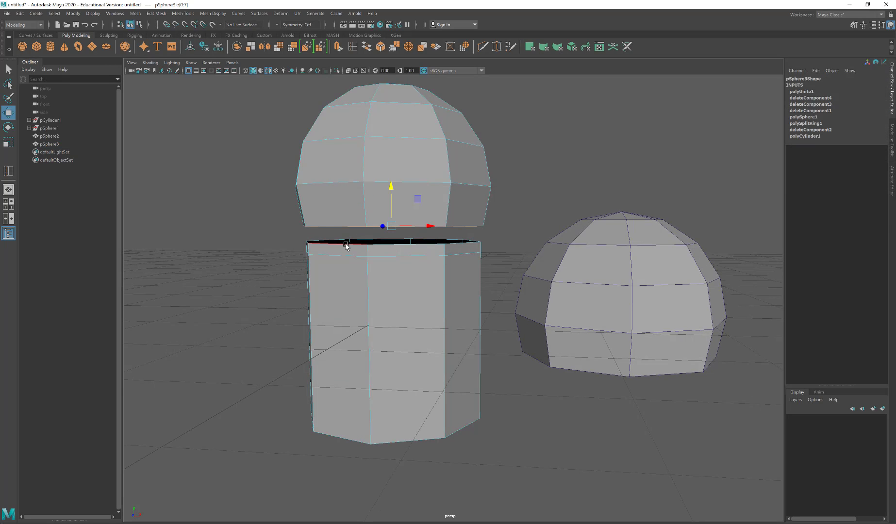
key(super)
key(super)
alt+drag(474, 242, 476, 239)
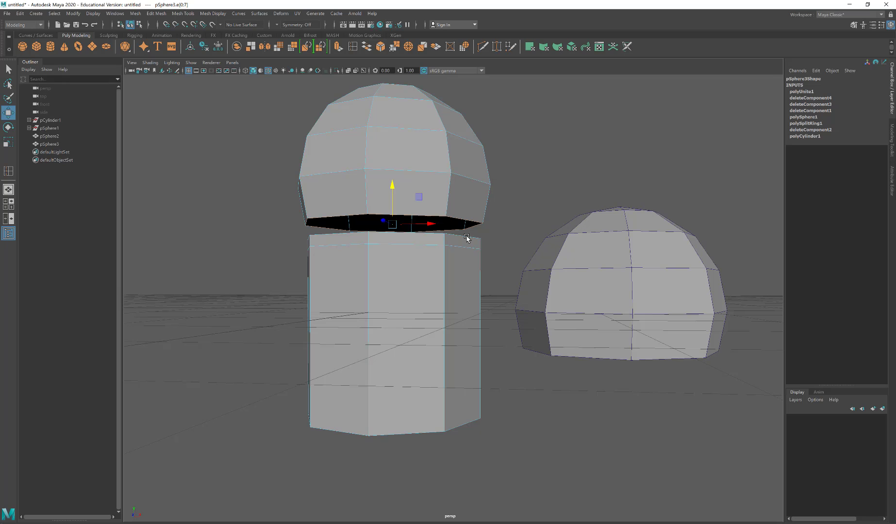
alt+drag(498, 246, 508, 248)
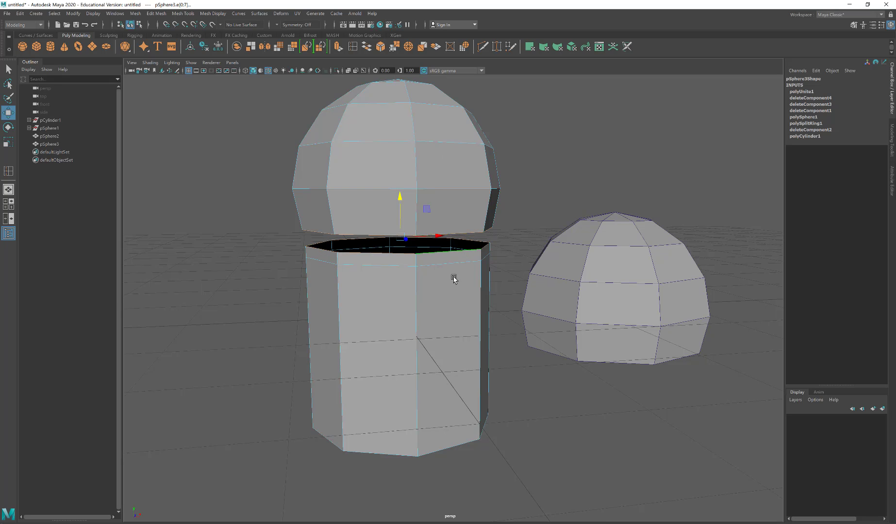
alt+drag(454, 279, 445, 282)
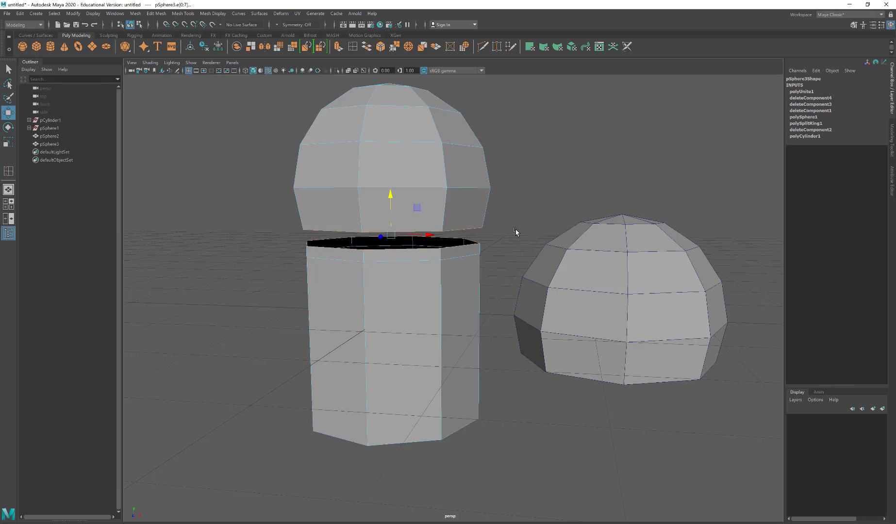
mouse_move(402, 262)
alt+mouse_down()
mouse_move(394, 266)
mouse_move(408, 272)
mouse_move(394, 268)
alt+mouse_up()
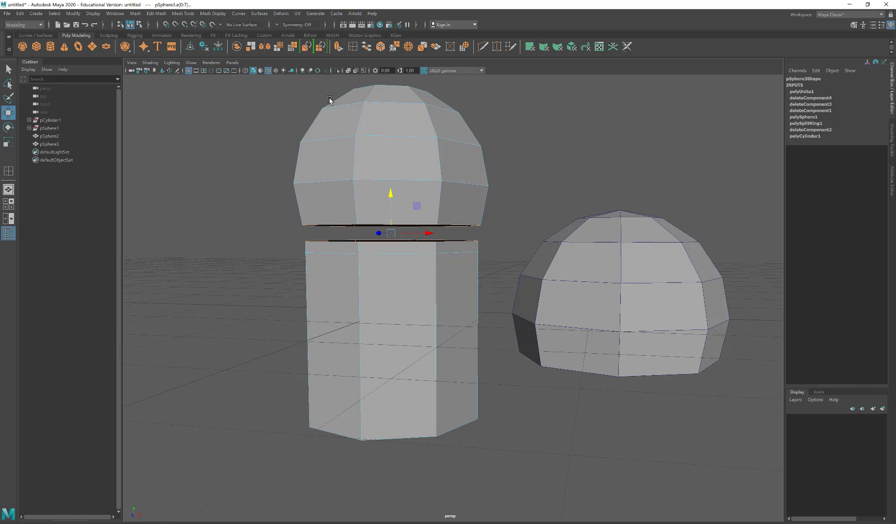
Step: Bridge the two selected rims with the default settings: linear path, automatic direction, 0 divisions and a smoothing angle of 30
click(154, 14)
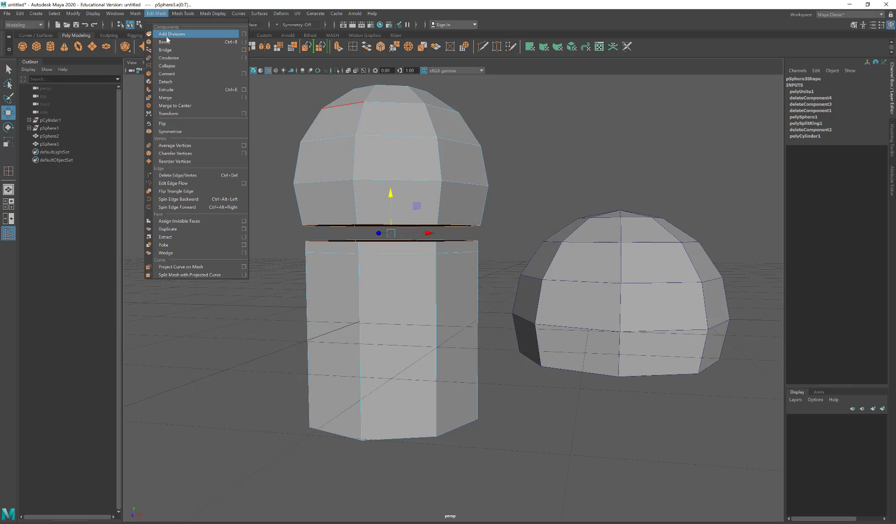
click(244, 50)
drag(550, 176, 581, 127)
click(524, 131)
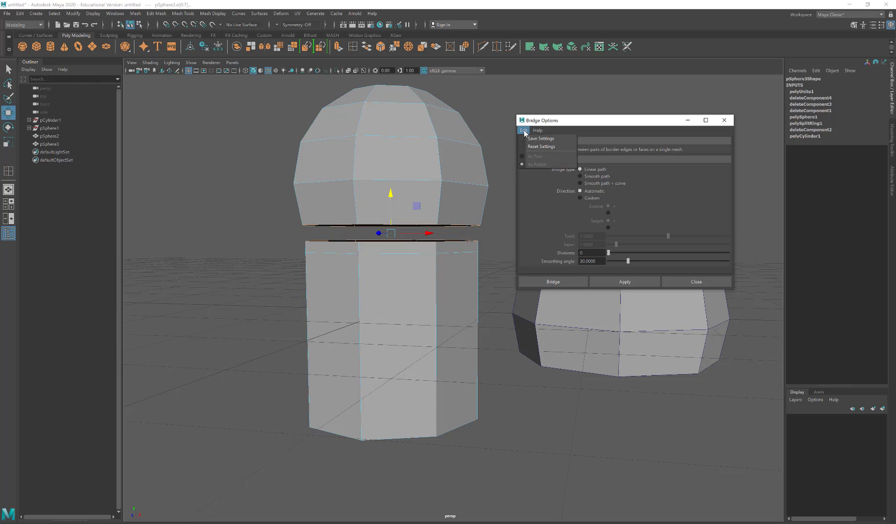
click(534, 146)
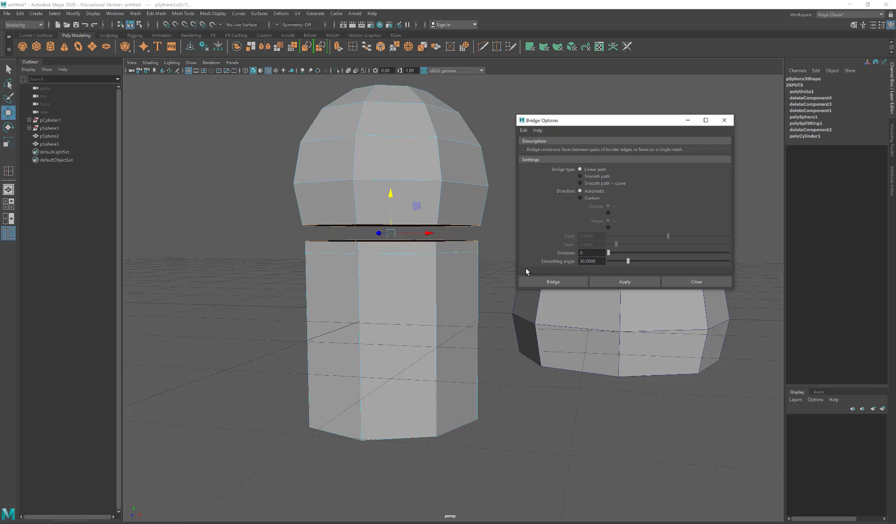
click(625, 281)
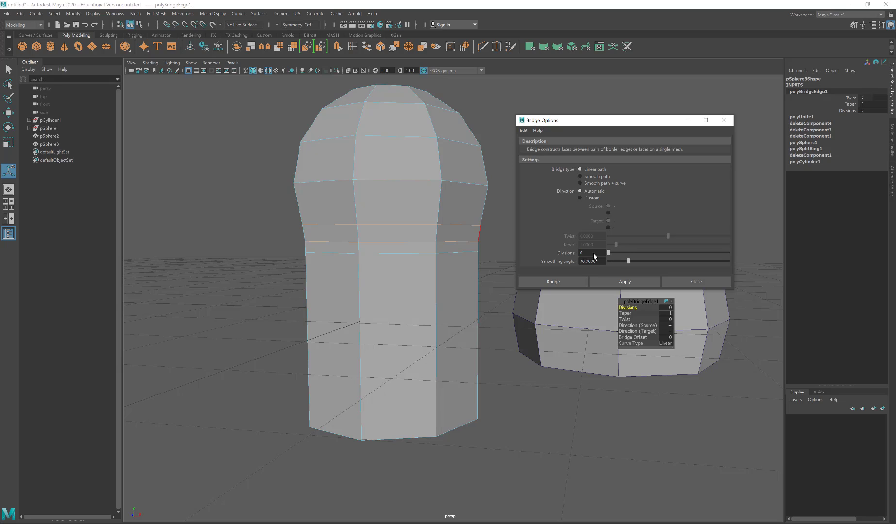
click(440, 279)
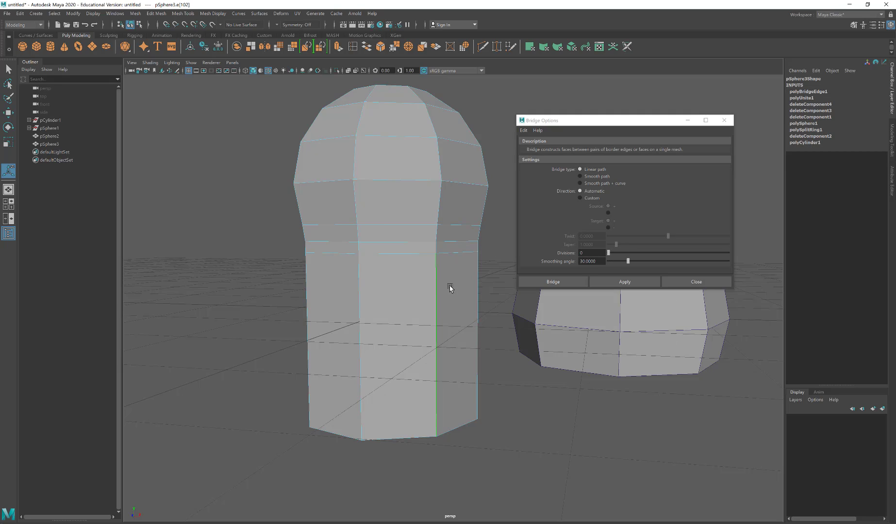
click(697, 281)
click(474, 241)
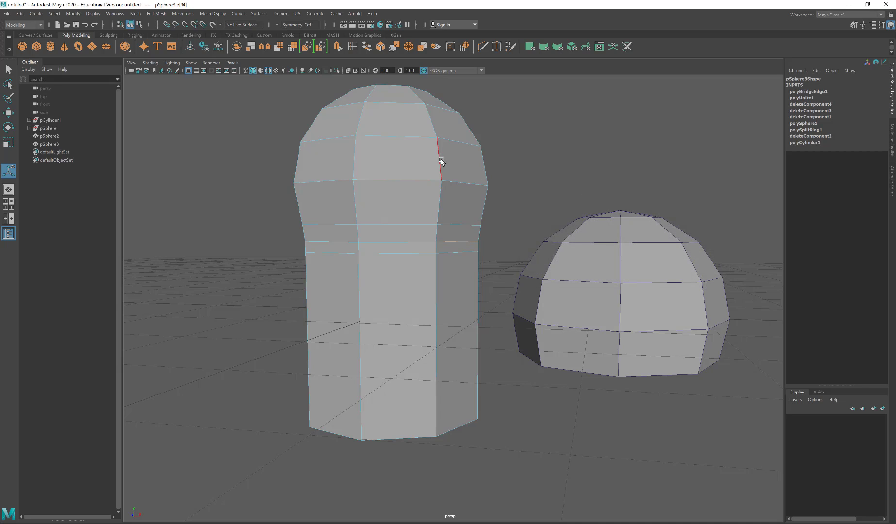
Step: Select the combined mesh as an object and examine the Divisions attribute of its bridge node
right_drag(441, 162, 460, 152)
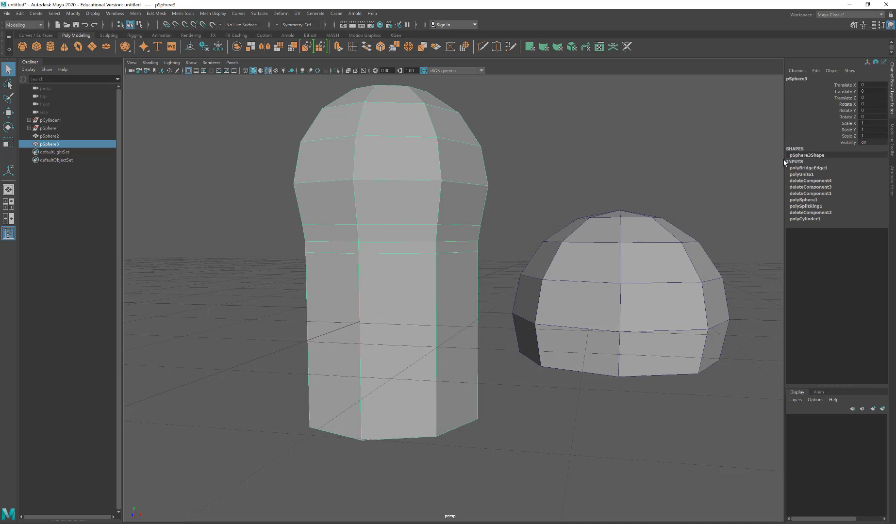
click(800, 168)
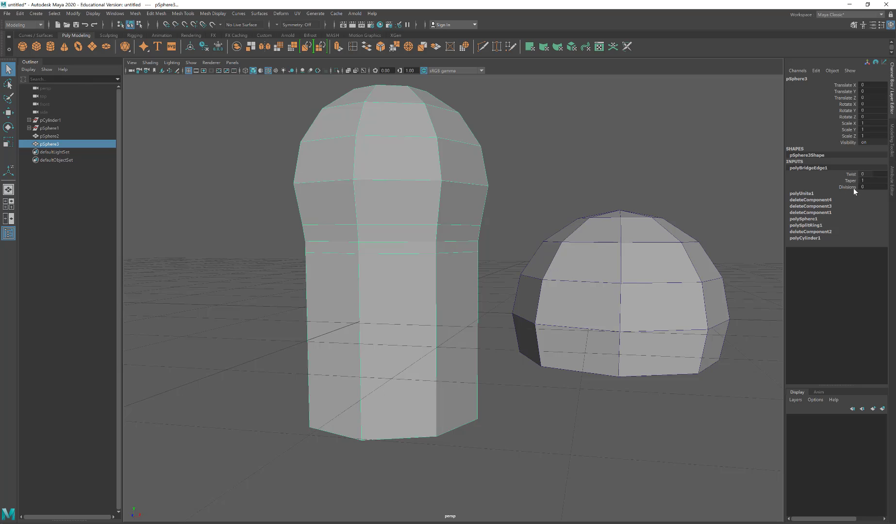
click(851, 188)
middle_drag(533, 193, 533, 194)
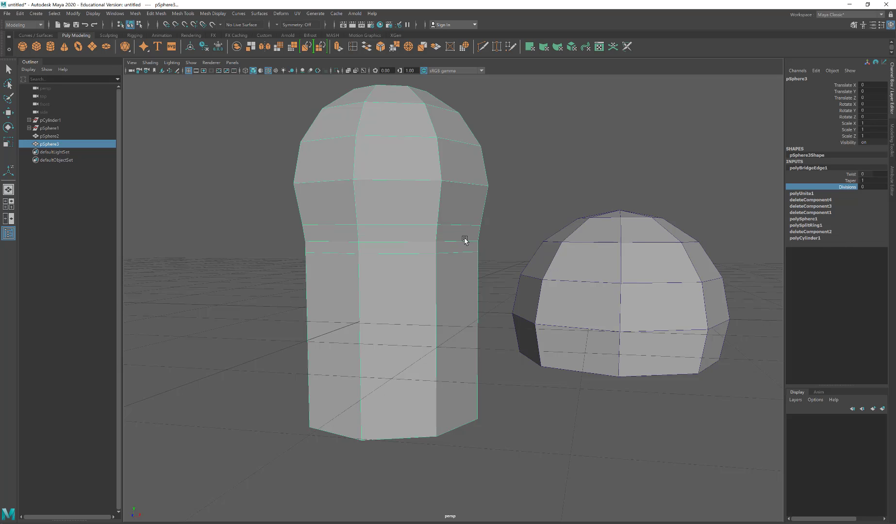
Step: Preview the bridged mesh in smooth display, and return it to the unsmoothed display
key(3)
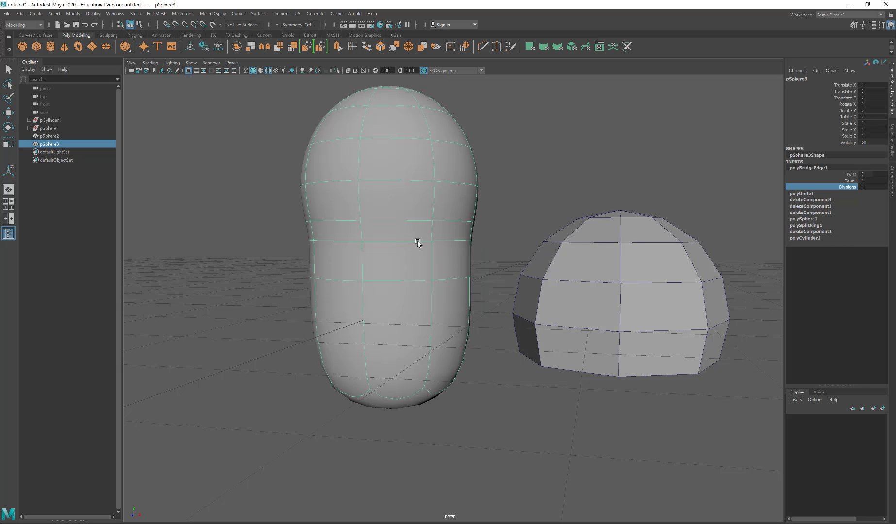
key(1)
mouse_move(417, 245)
alt+mouse_down()
mouse_move(380, 259)
mouse_move(422, 250)
mouse_move(422, 263)
alt+mouse_up()
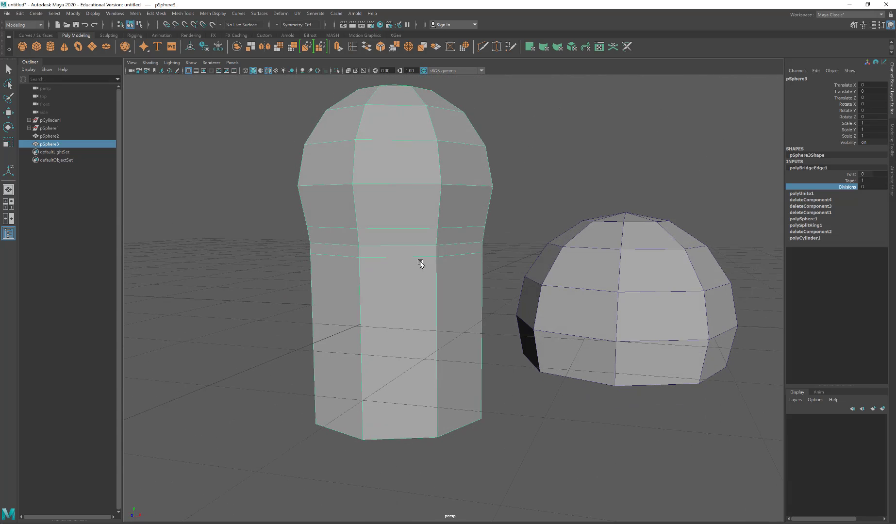
Step: Undo the bridge between the dome and cylinder rims, and return to object selection
key(ctrl+z)
key(ctrl+z)
key(ctrl+z)
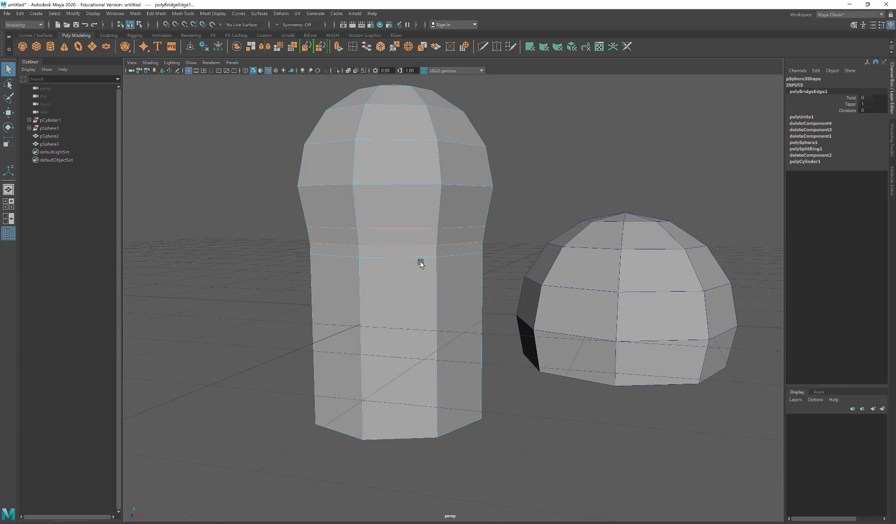
mouse_move(423, 276)
alt+mouse_down()
mouse_move(410, 262)
mouse_move(408, 272)
alt+mouse_up()
right_drag(411, 266, 445, 223)
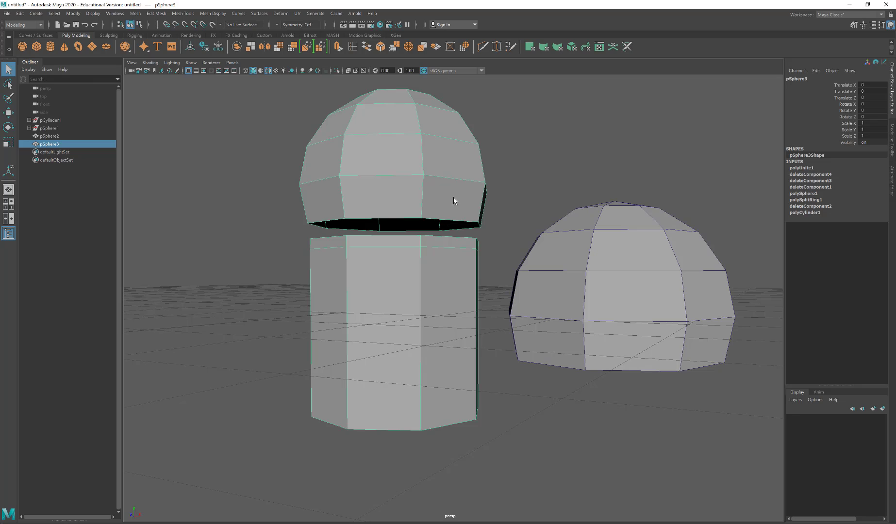
Step: Try snapping a front vertex of the cylinder's rim onto the matching dome rim vertex, and return it to its original position
right_drag(431, 174, 396, 177)
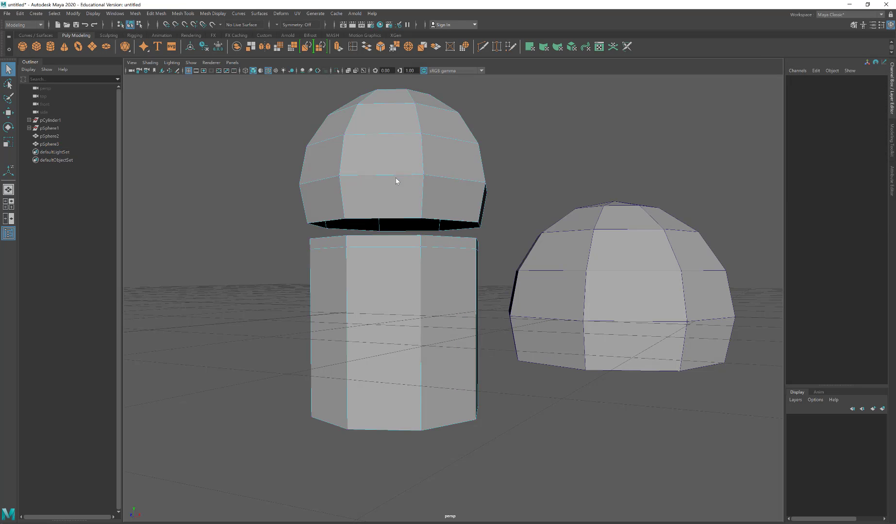
alt+drag(396, 180, 382, 260)
alt+right_drag(382, 260, 380, 294)
mouse_move(380, 294)
alt+mouse_down()
mouse_move(378, 282)
mouse_move(396, 288)
mouse_move(388, 284)
alt+mouse_up()
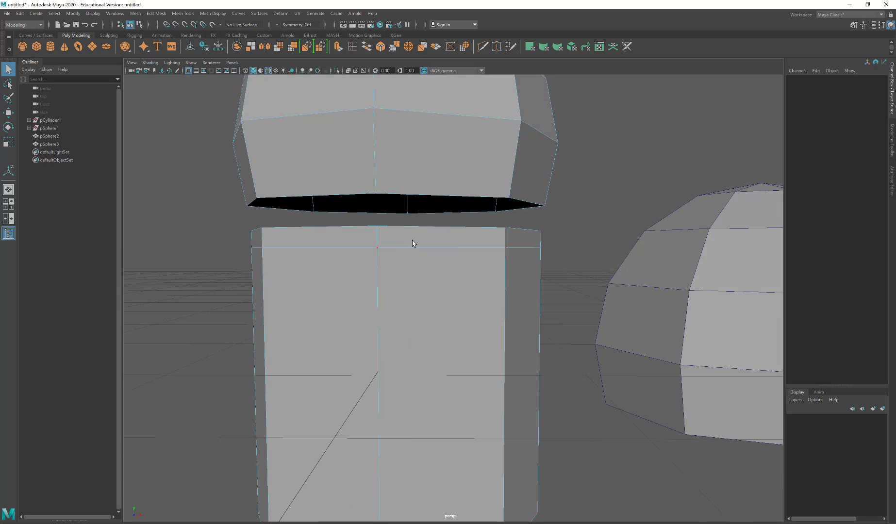
alt+drag(412, 243, 410, 237)
click(376, 252)
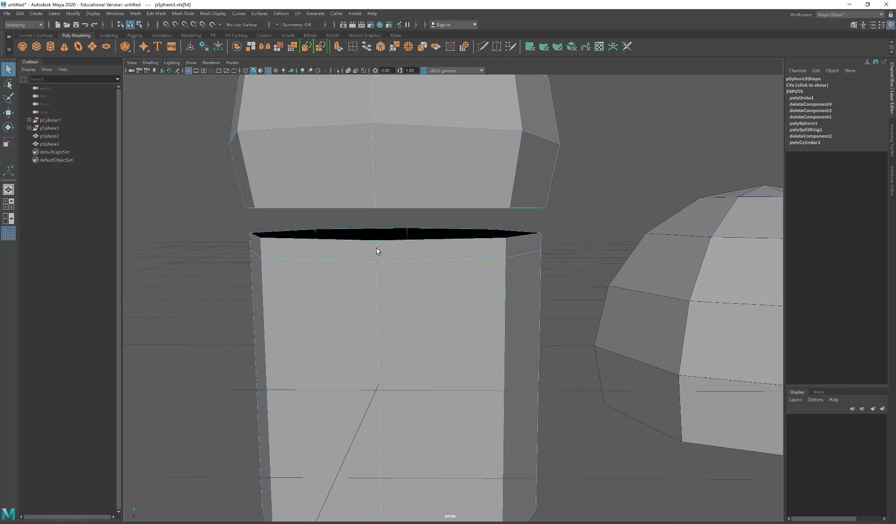
key(w)
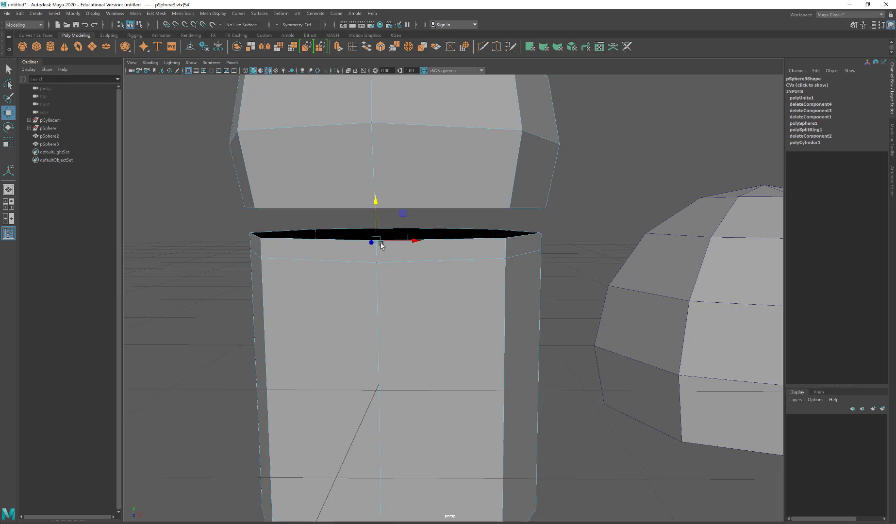
key(v)
drag(376, 241, 374, 210)
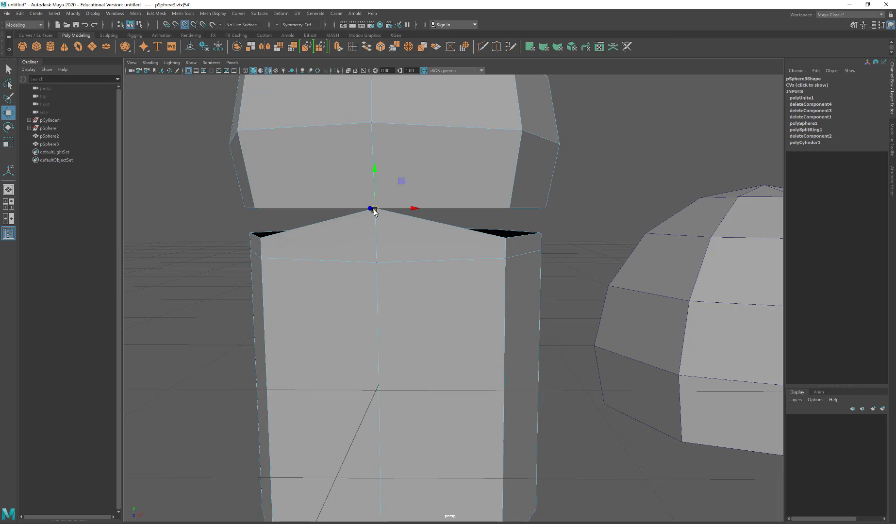
drag(375, 171, 382, 202)
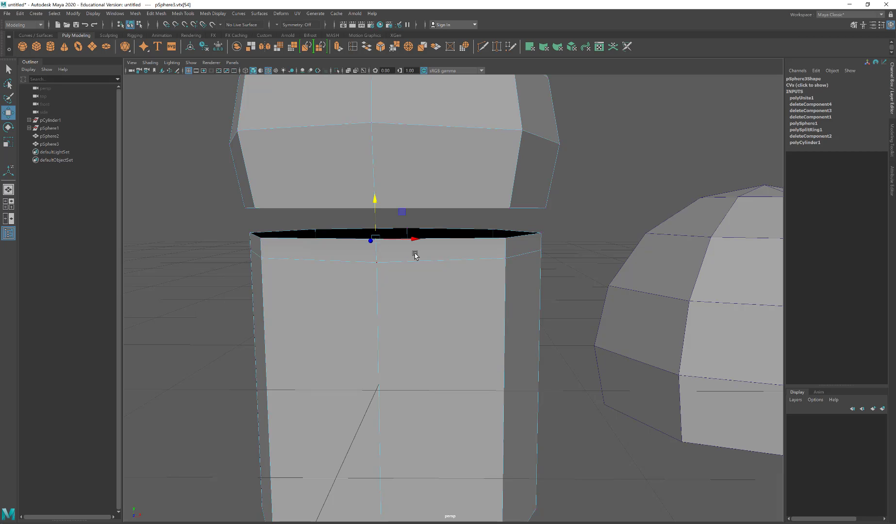
Step: Activate the Target Weld tool and display its settings beside the model
alt+drag(448, 264, 452, 248)
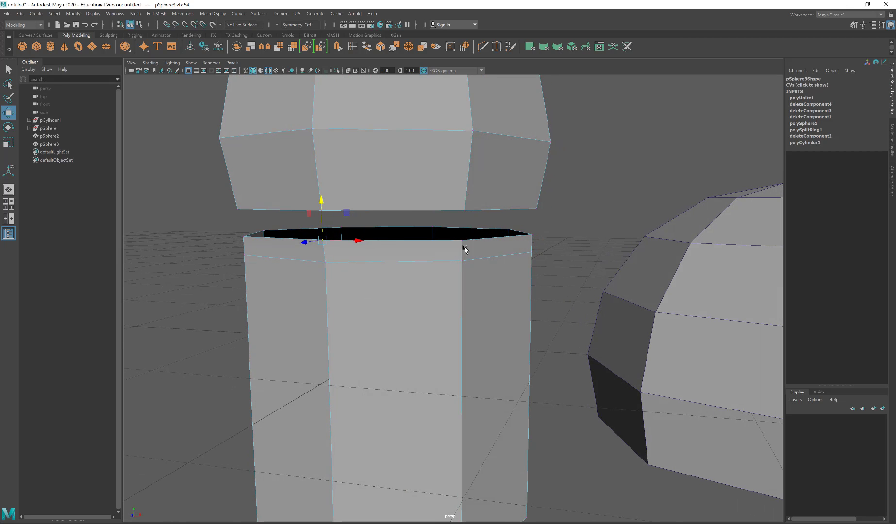
mouse_move(388, 265)
alt+mouse_down()
mouse_move(406, 266)
mouse_move(398, 264)
alt+mouse_up()
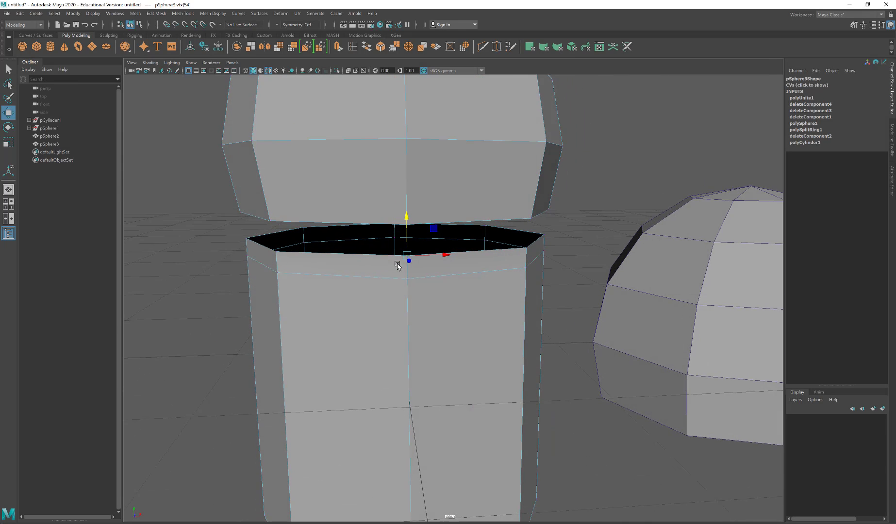
click(183, 13)
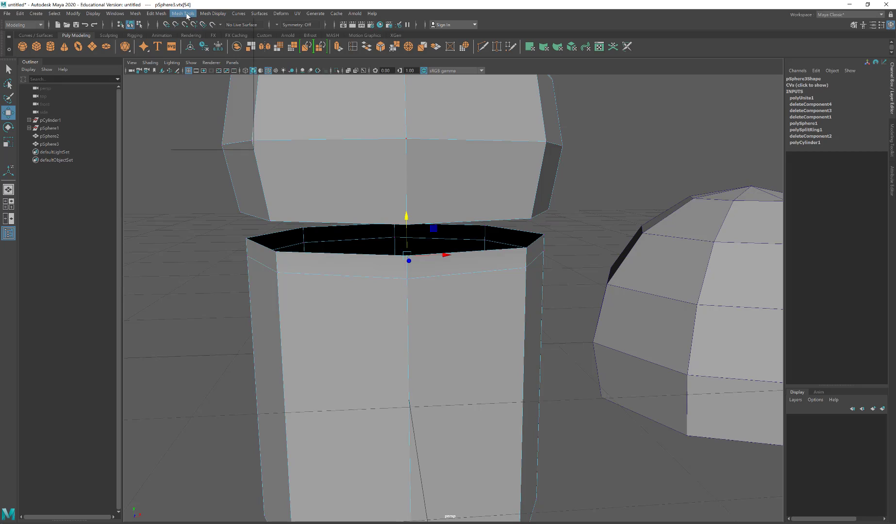
mouse_move(183, 15)
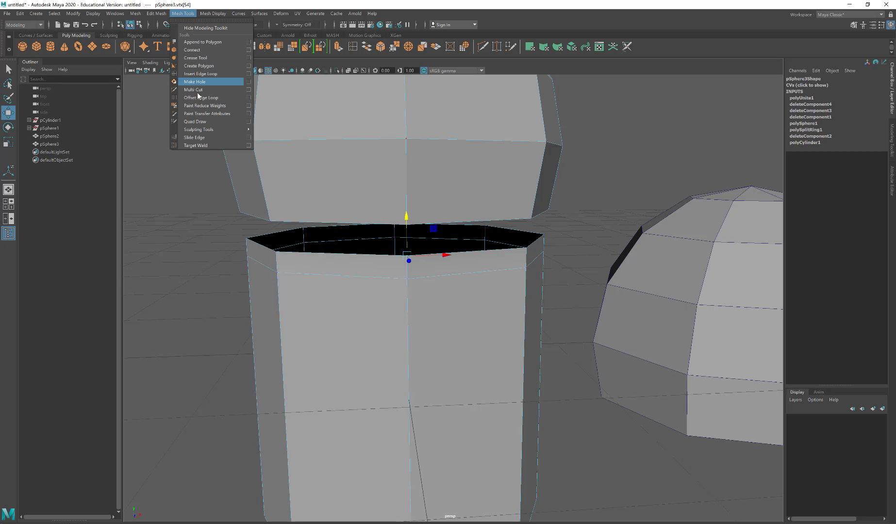
click(189, 145)
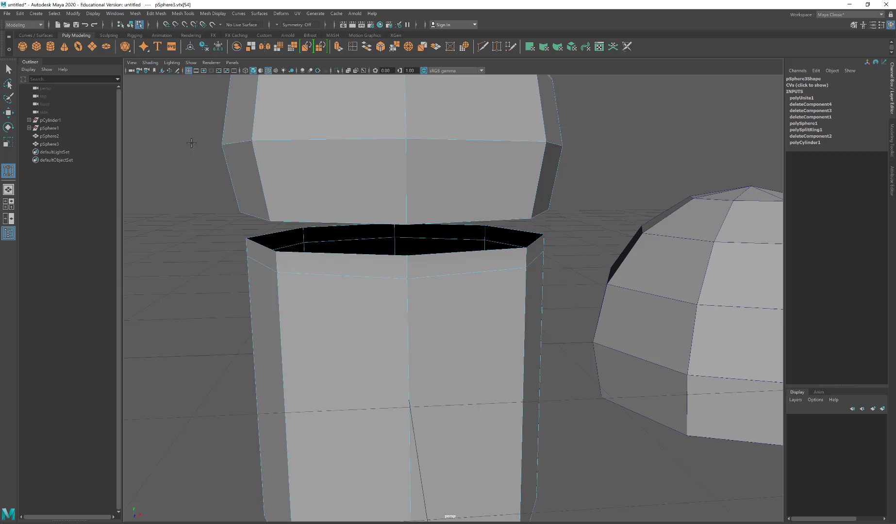
double_click(9, 171)
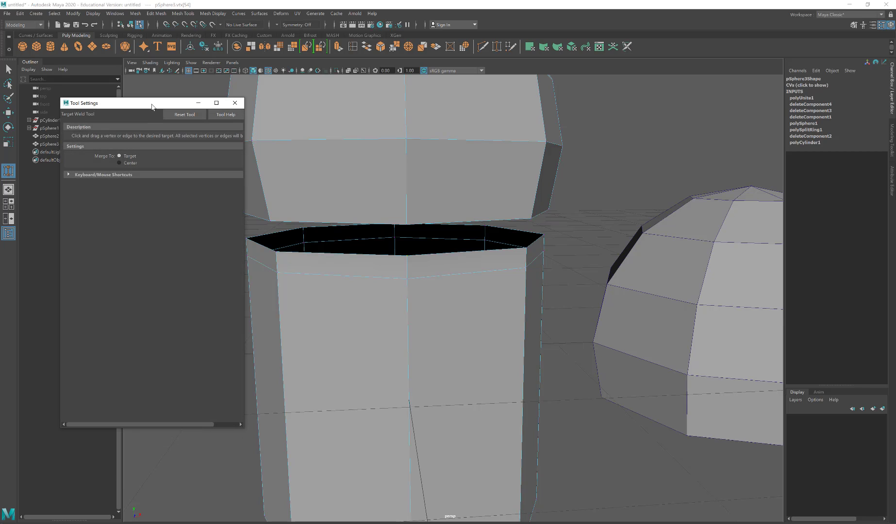
drag(155, 103, 130, 107)
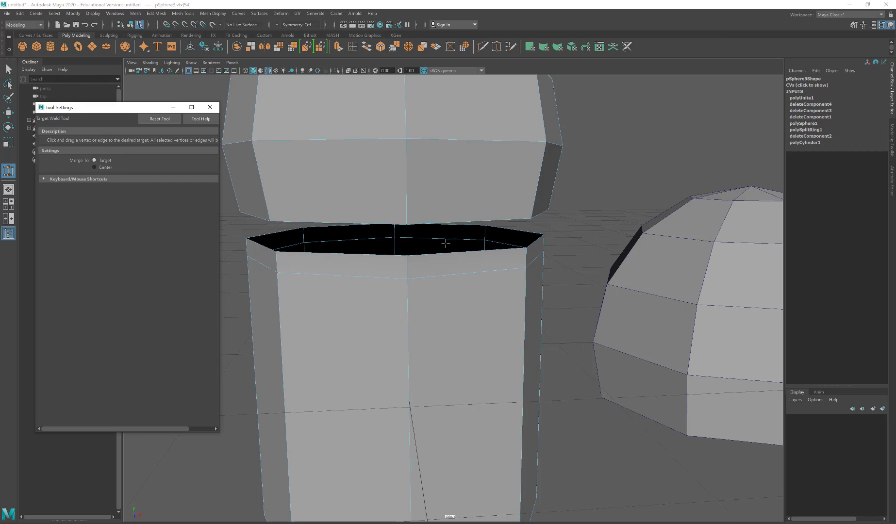
Step: Weld the first vertices of the cylinder's rim onto the matching dome rim vertices with Merge To set to Target
alt+drag(447, 244, 454, 245)
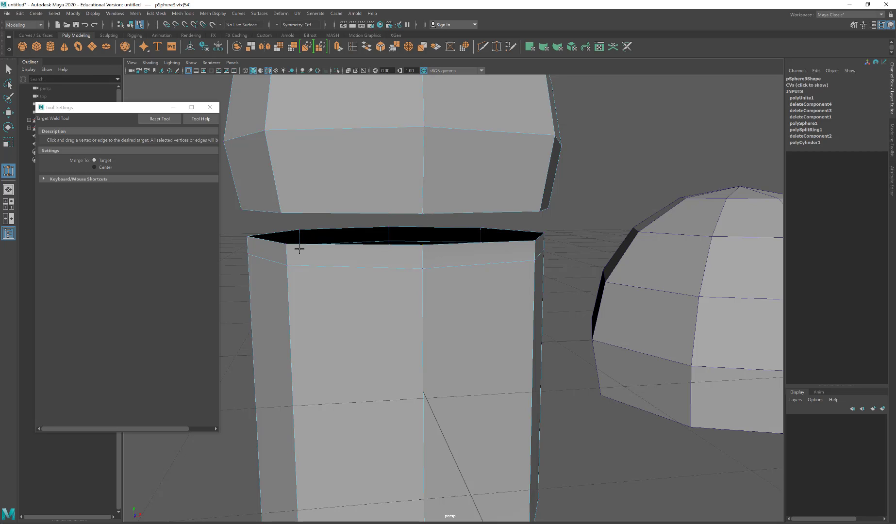
alt+drag(380, 245, 380, 242)
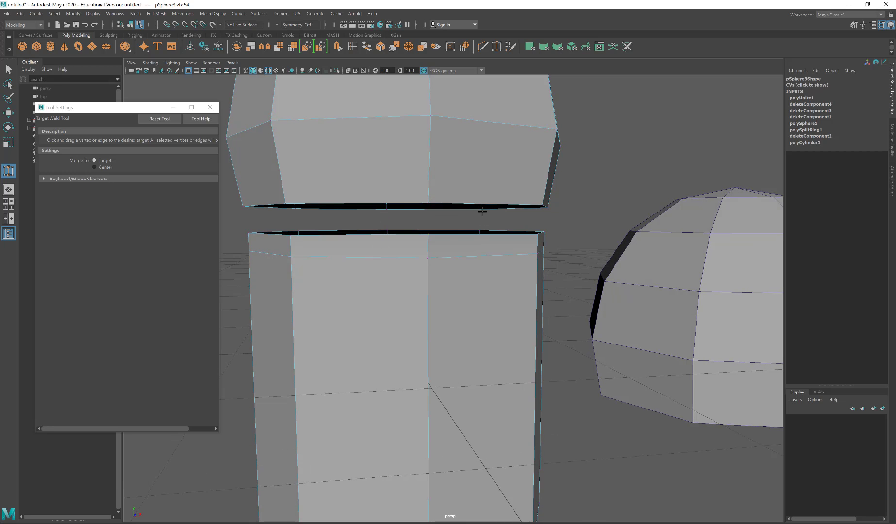
alt+drag(458, 218, 399, 254)
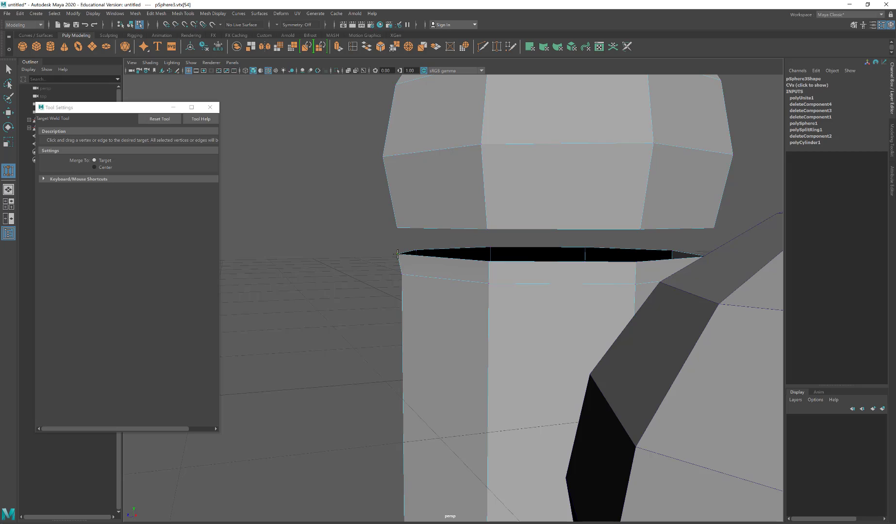
click(397, 253)
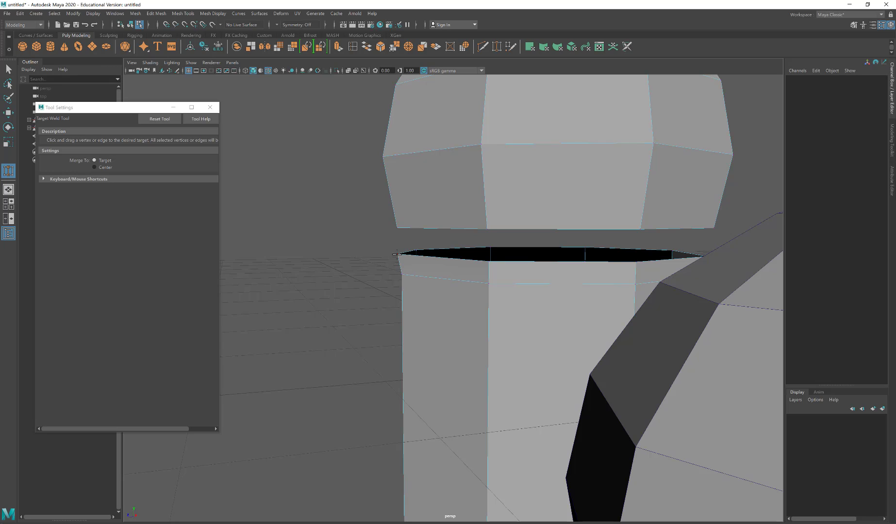
drag(397, 254, 398, 228)
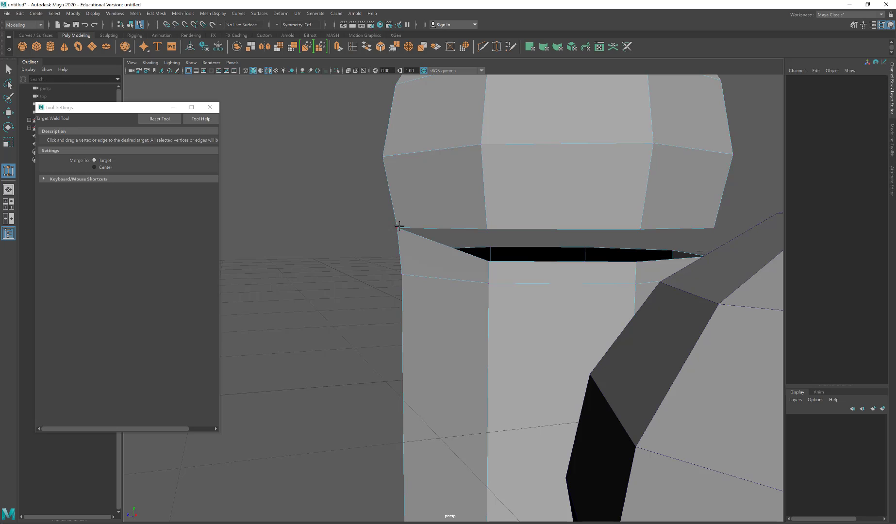
mouse_move(464, 255)
alt+mouse_down()
mouse_move(474, 255)
mouse_move(450, 260)
alt+mouse_up()
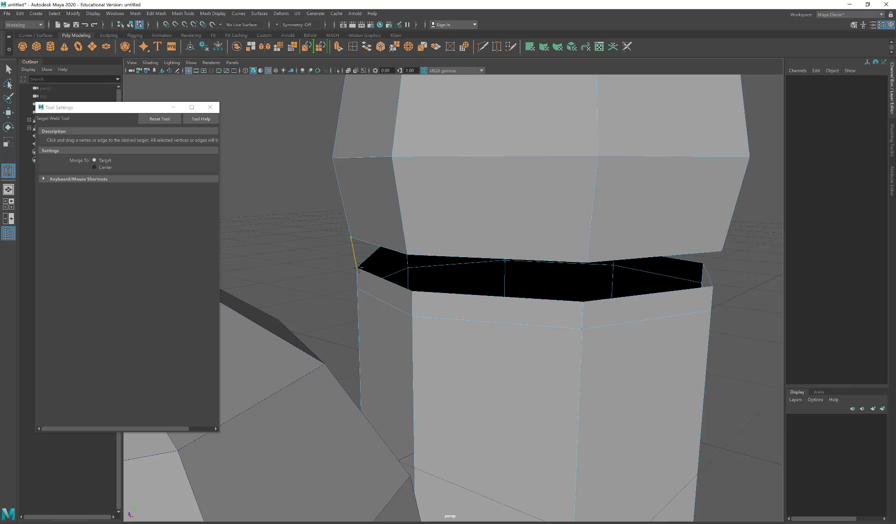
drag(357, 267, 474, 266)
Step: Set Target Weld to merge to Center, and weld the next matching vertex pairs of the cylinder and dome rims
click(108, 168)
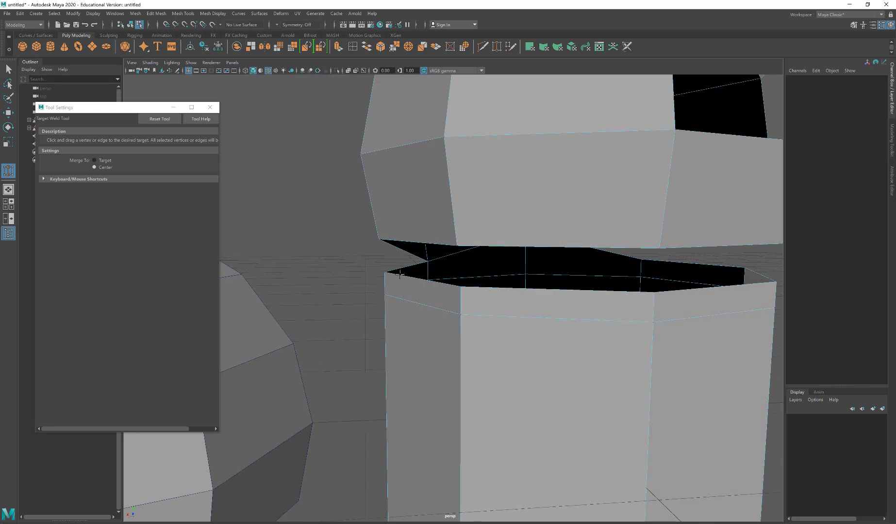
drag(383, 248, 380, 238)
alt+drag(404, 244, 460, 242)
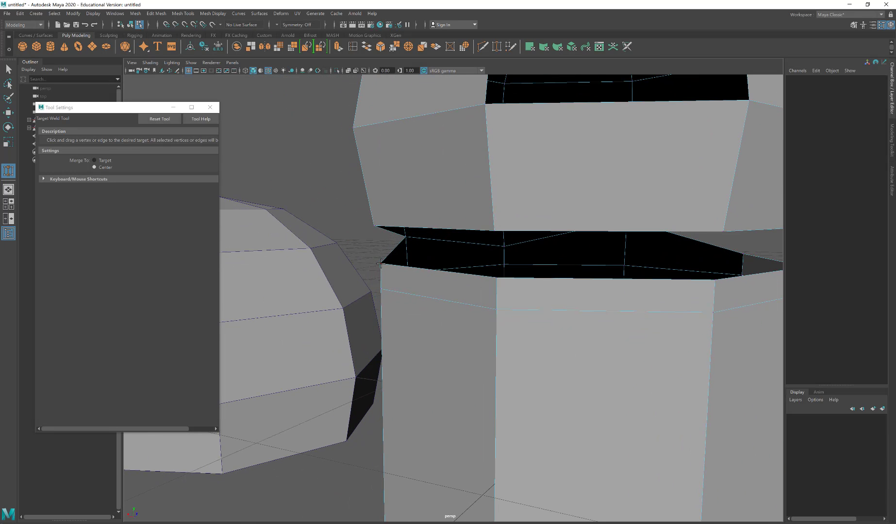
drag(375, 226, 376, 226)
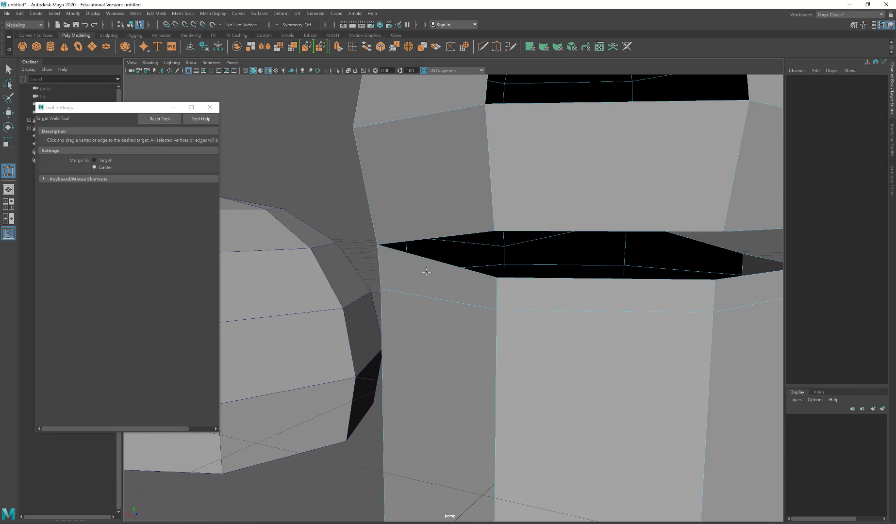
alt+drag(426, 272, 682, 272)
alt+drag(506, 256, 500, 252)
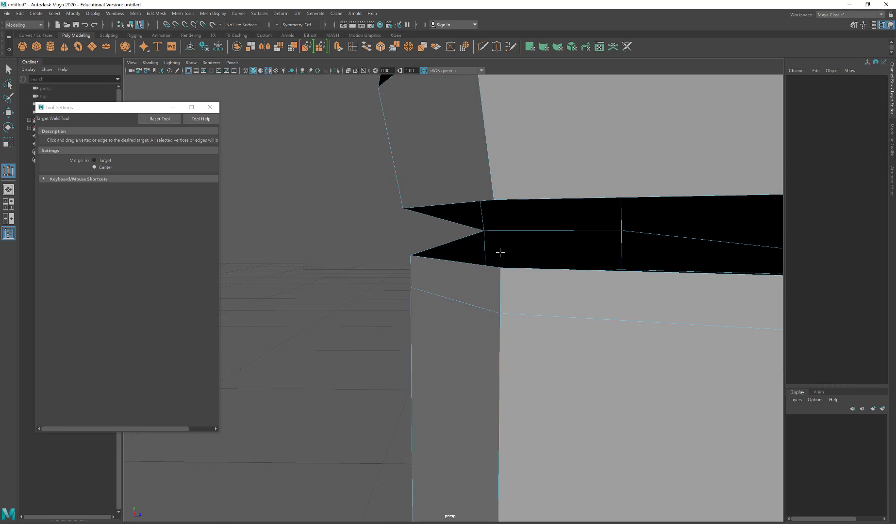
drag(410, 256, 403, 207)
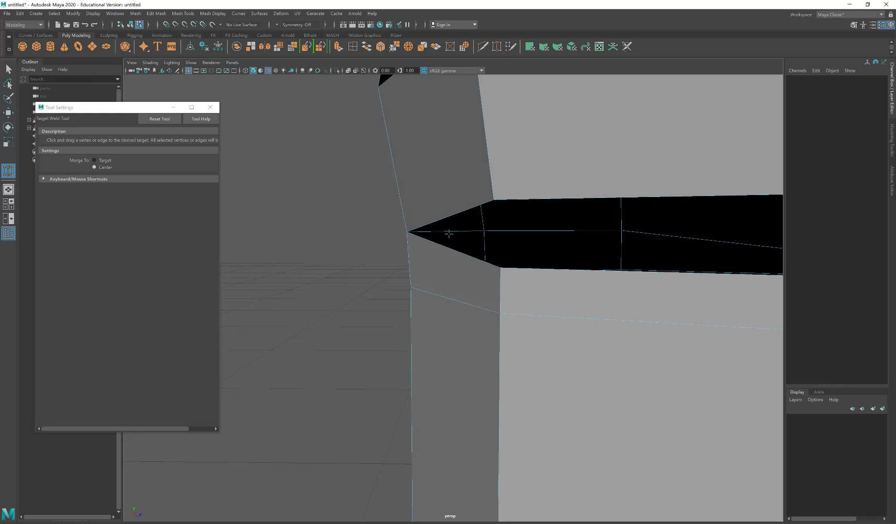
Step: Weld the remaining rim vertex pairs at their centers, closing the gap between dome and cylinder all around
alt+drag(448, 233, 578, 248)
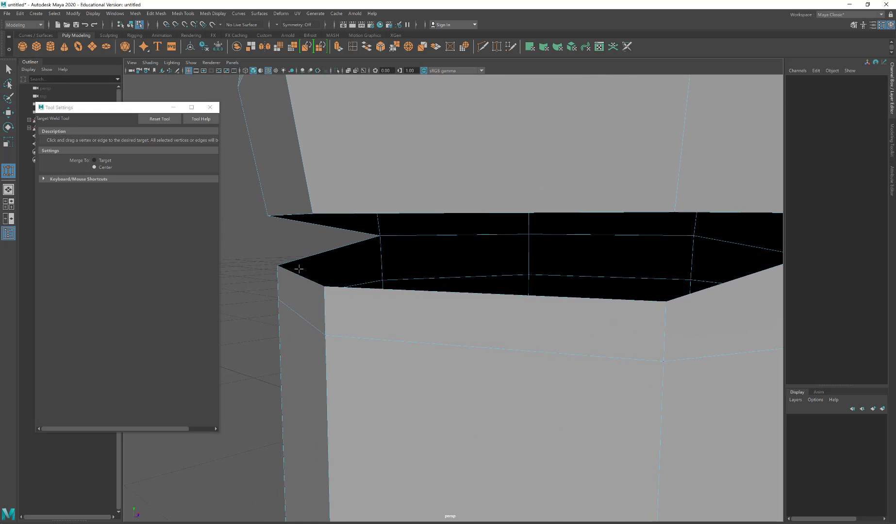
drag(268, 215, 334, 262)
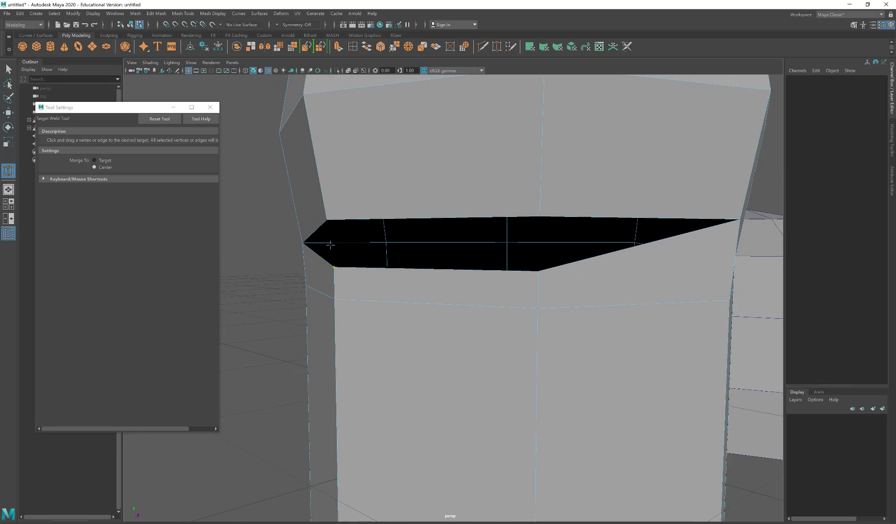
drag(329, 218, 334, 267)
alt+drag(554, 250, 438, 324)
alt+right_drag(438, 325, 789, 372)
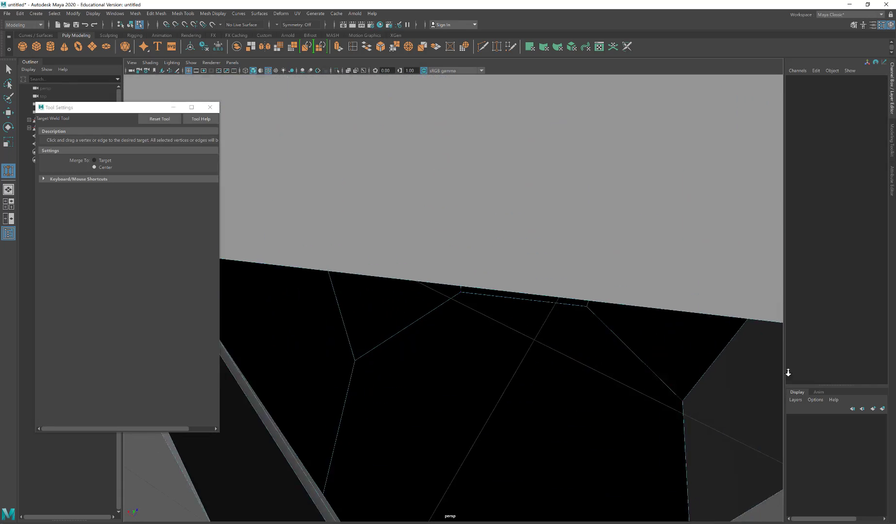
alt+drag(788, 372, 524, 340)
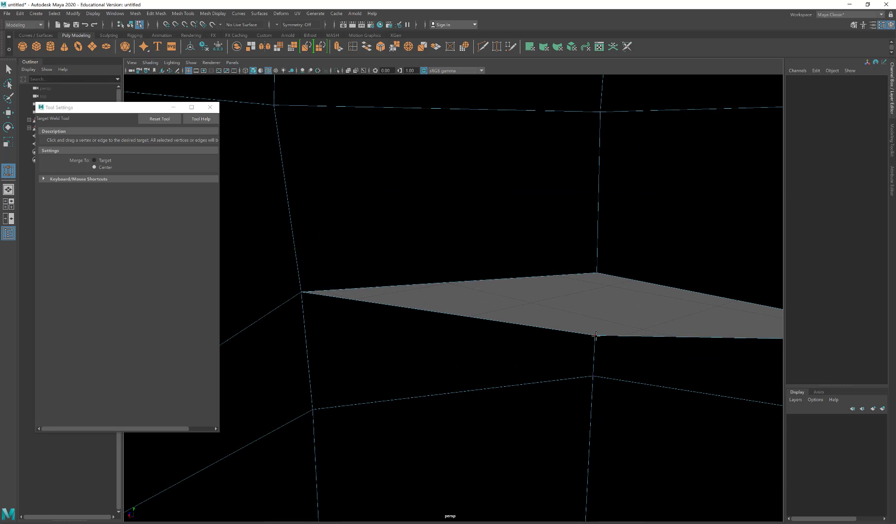
drag(596, 266, 596, 273)
alt+right_drag(584, 276, 539, 337)
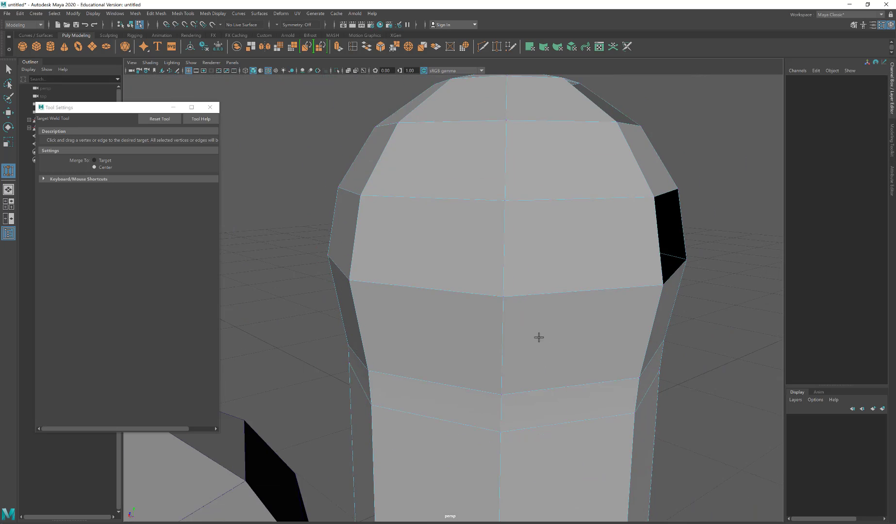
alt+drag(538, 337, 556, 320)
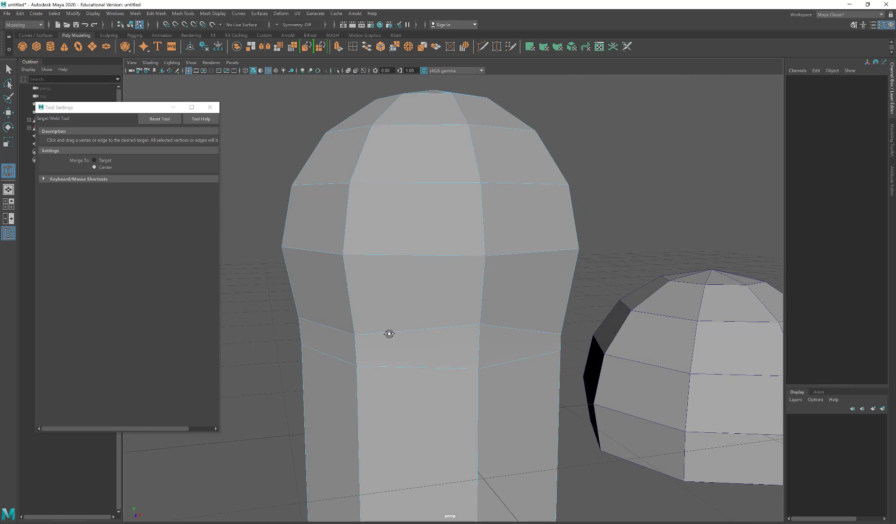
alt+drag(389, 334, 391, 333)
Step: Select the full edge loop at the welded joint, flatten it vertically and scale it inward to form a narrow neck
key(q)
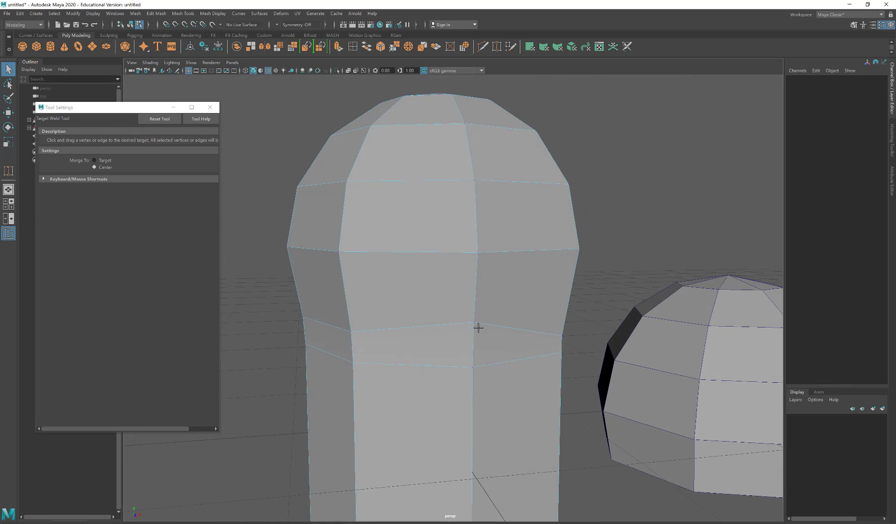
right_drag(490, 326, 491, 305)
double_click(491, 330)
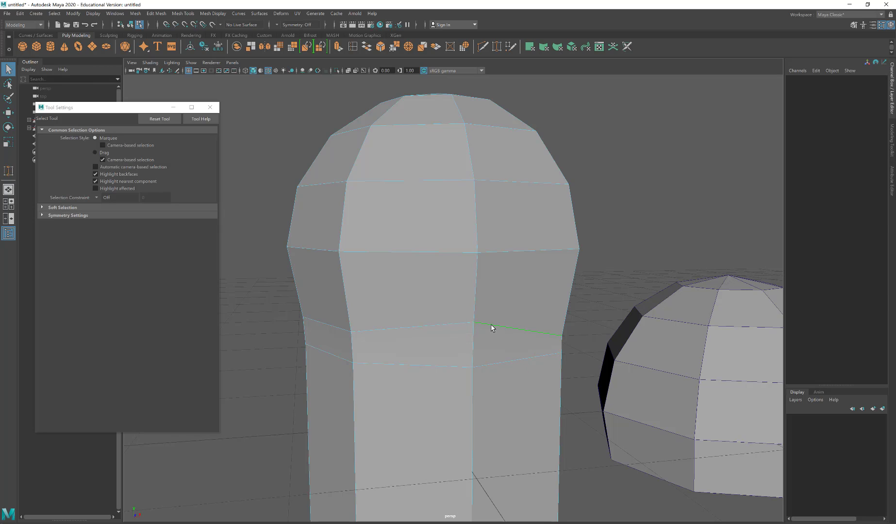
key(r)
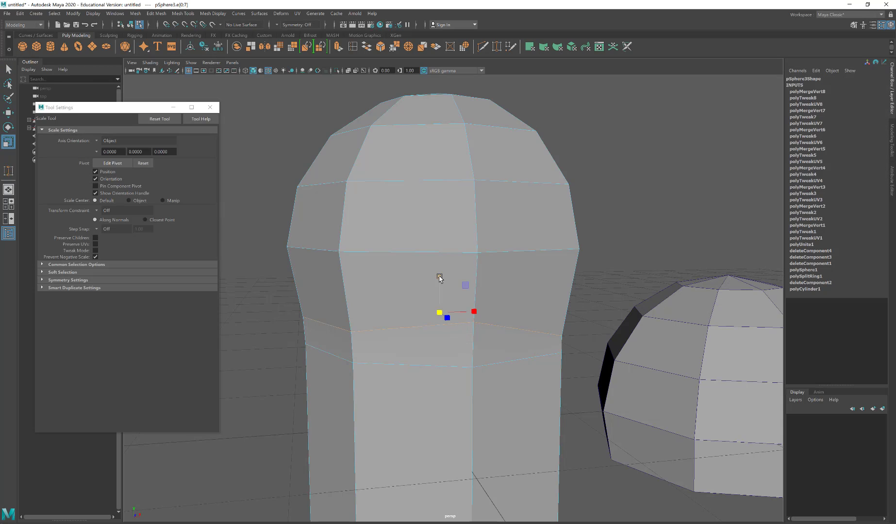
drag(438, 277, 434, 362)
drag(439, 313, 312, 322)
Step: Preview the necked mesh in smooth display, return it to the unsmoothed display, and inspect the dome from above
key(3)
key(1)
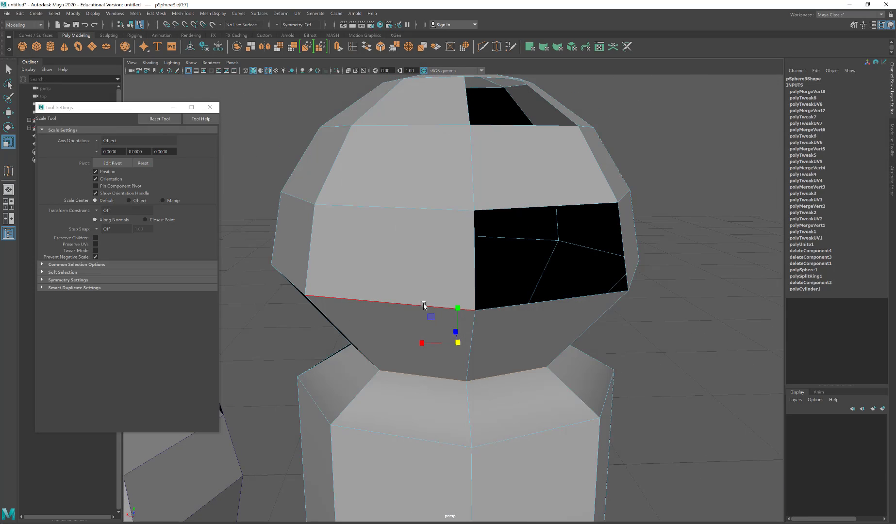
alt+drag(424, 303, 530, 320)
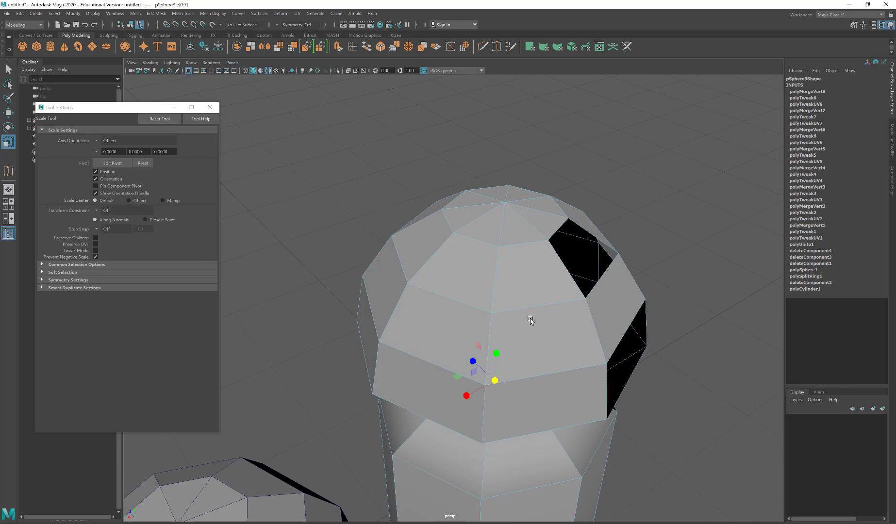
Step: Select the border edges of the upper opening in the dome, checking the selection in wireframe before returning to shaded display
alt+drag(576, 255, 544, 232)
right_drag(582, 298, 586, 280)
double_click(584, 301)
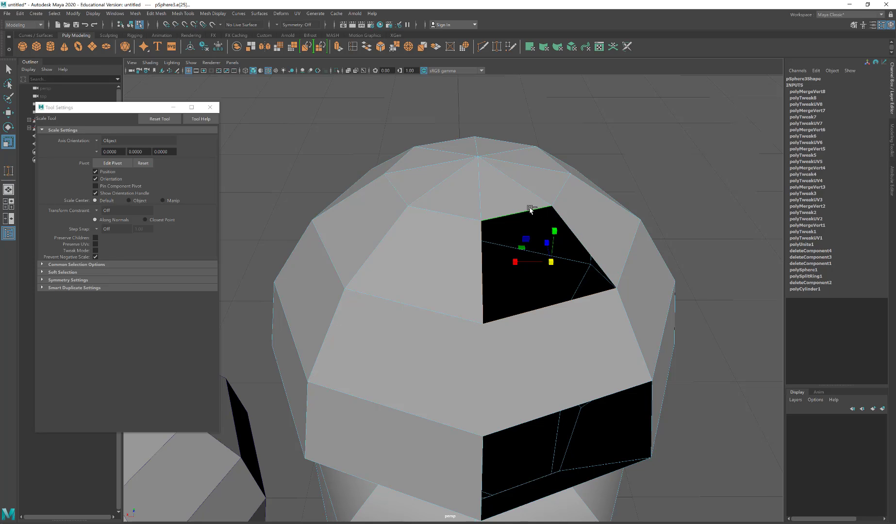
click(580, 226)
click(503, 218)
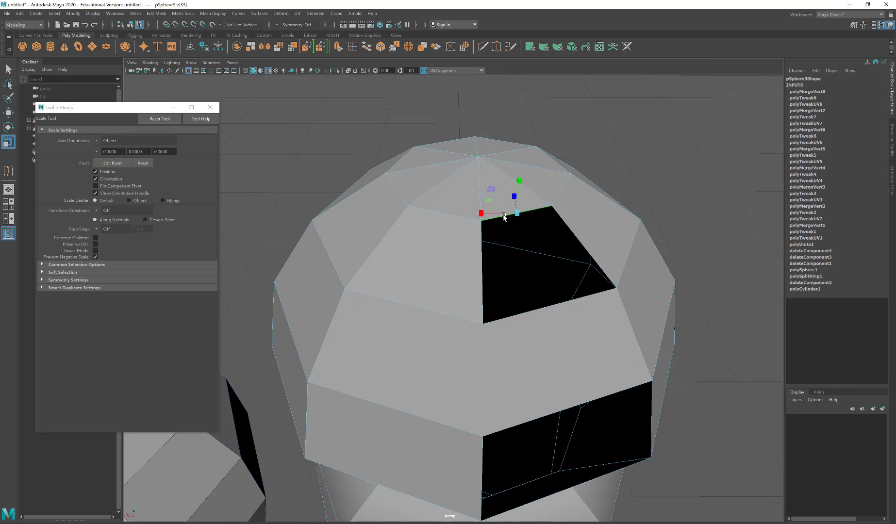
shift+click(500, 317)
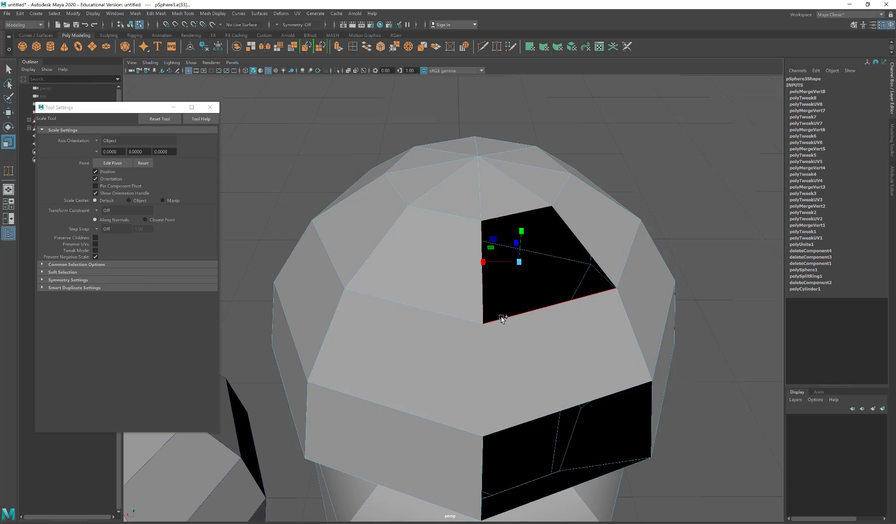
double_click(571, 230)
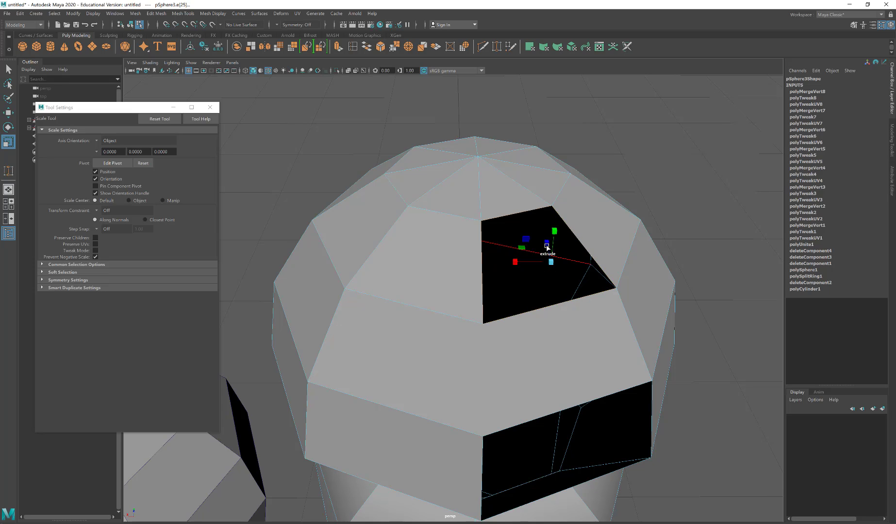
alt+drag(527, 250, 540, 340)
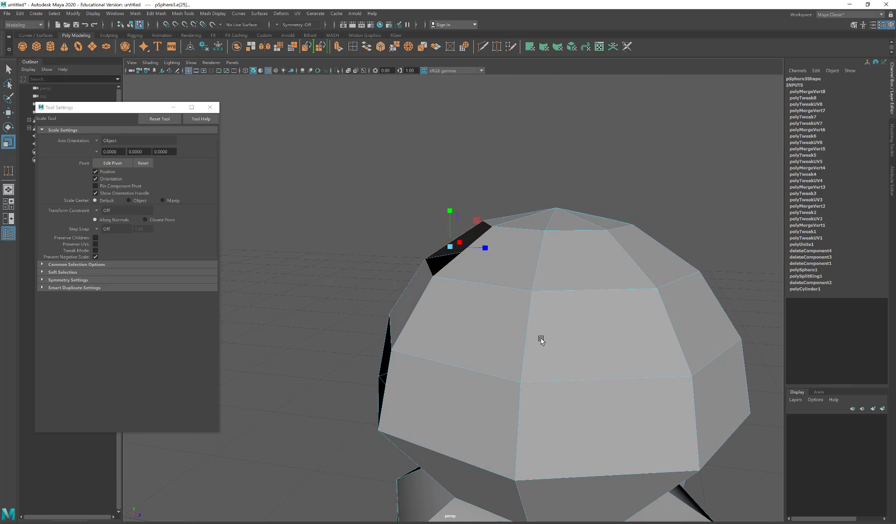
key(4)
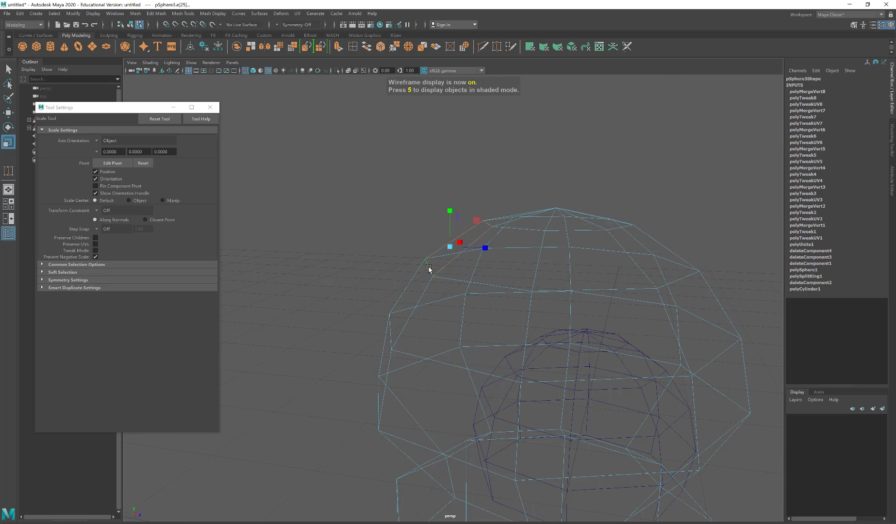
alt+drag(436, 282, 476, 302)
key(5)
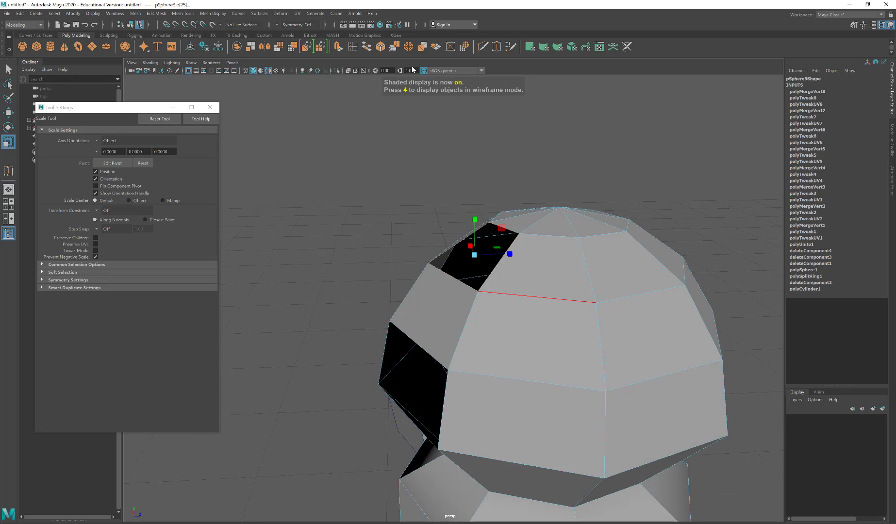
Step: Close the upper opening in the dome with Fill Hole and select the new face to check it
click(187, 14)
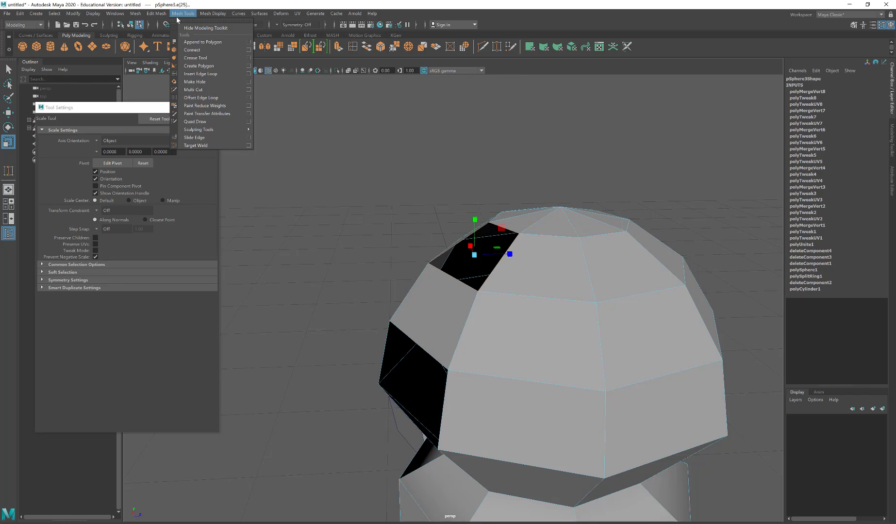
mouse_move(161, 16)
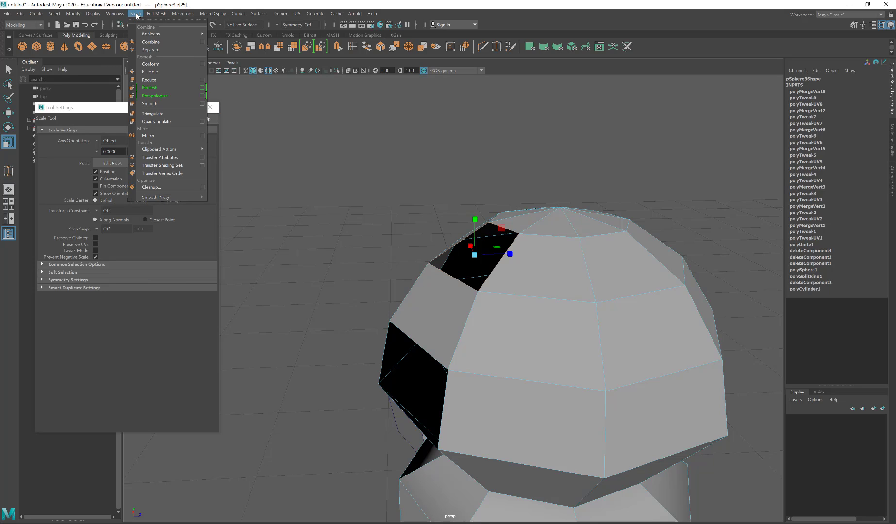
click(156, 76)
alt+drag(536, 287, 552, 286)
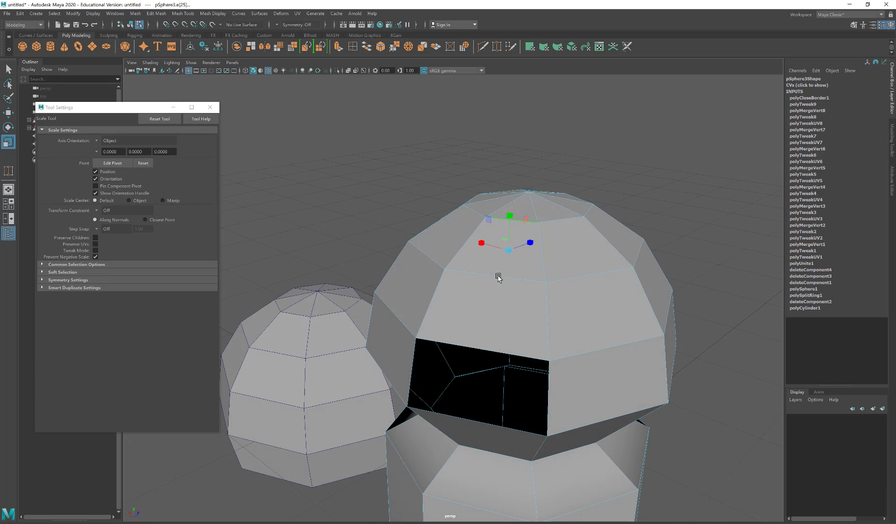
mouse_move(498, 278)
alt+mouse_down()
mouse_move(492, 268)
mouse_move(510, 270)
alt+mouse_up()
right_drag(509, 270, 513, 292)
click(495, 261)
drag(494, 256, 474, 254)
alt+drag(475, 311, 489, 272)
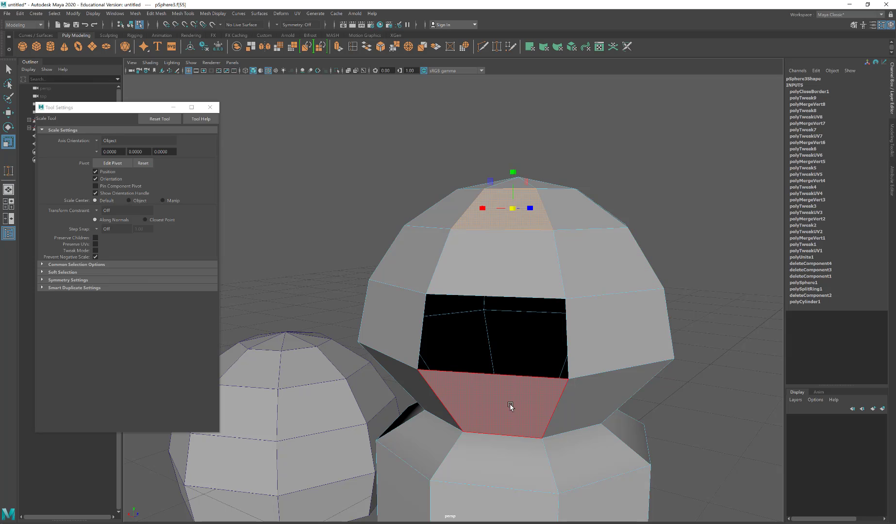
Step: Extrude the bottom edge of the dome's lower opening upward to just below the opening's top edge
right_drag(502, 398, 495, 379)
click(501, 376)
alt+drag(502, 380, 479, 391)
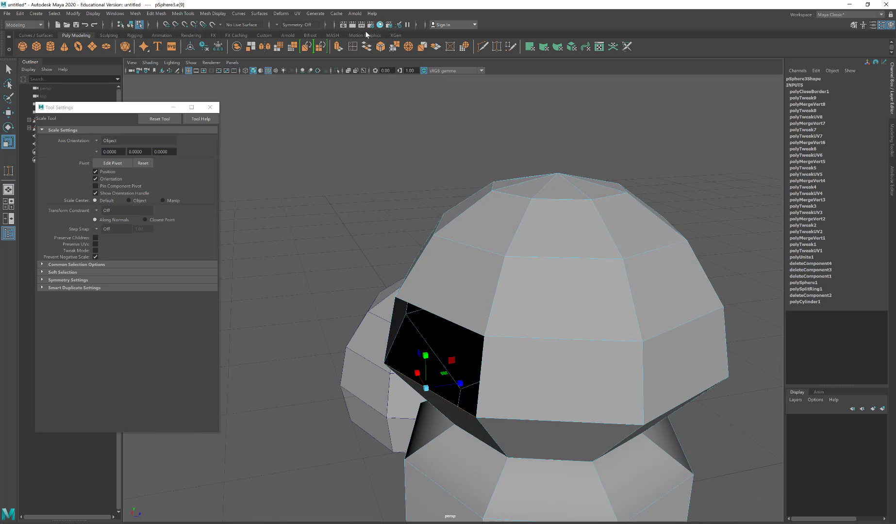
click(338, 46)
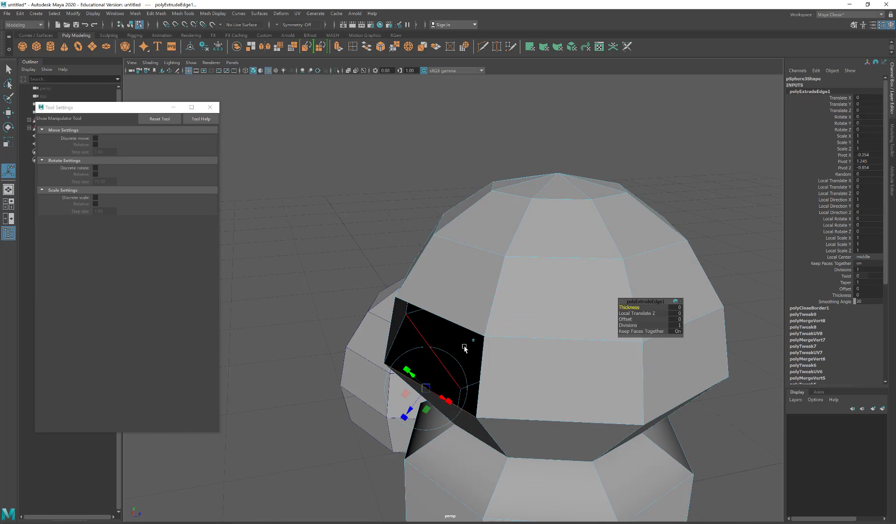
click(473, 341)
drag(425, 368, 438, 344)
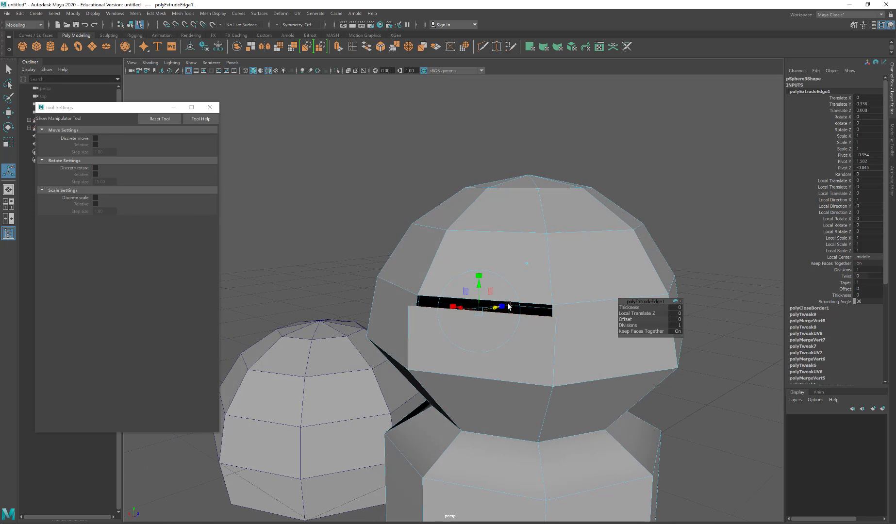
Step: Try Target Weld with merging to Center on the extruded edge and the opening's top edge, and undo the weld
key(q)
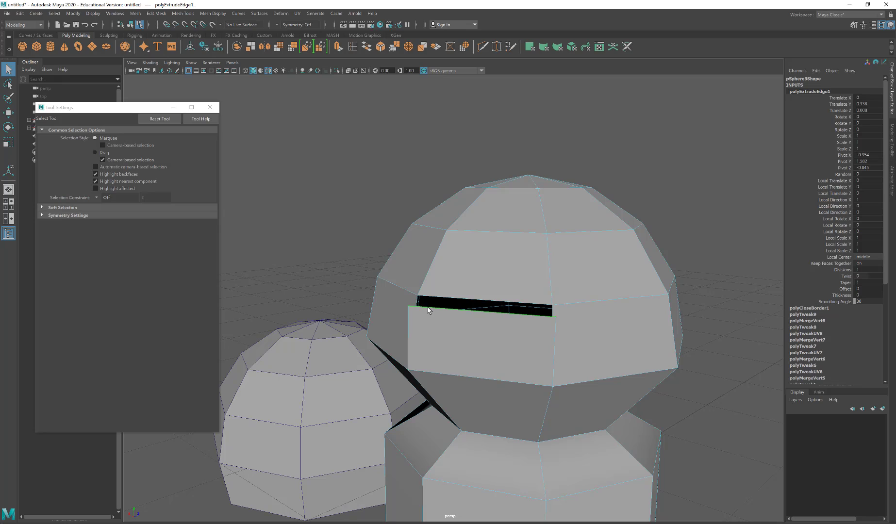
click(211, 107)
click(184, 14)
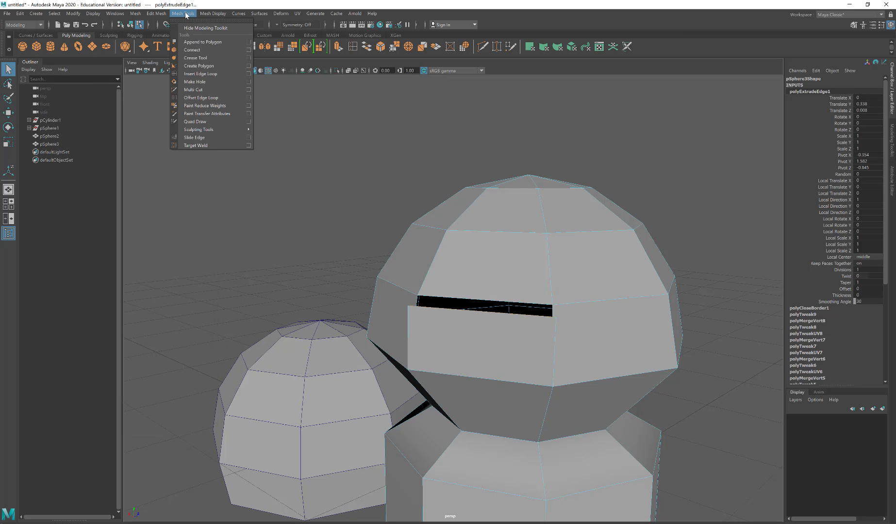
click(207, 145)
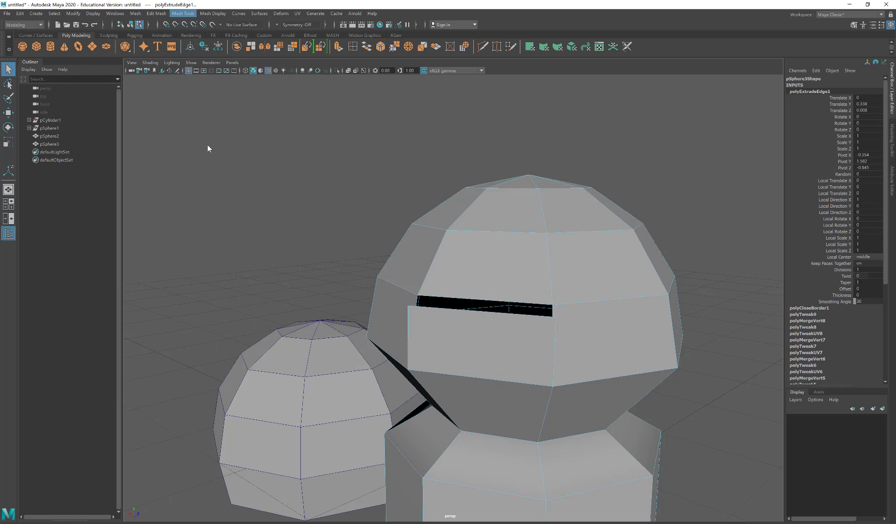
click(469, 310)
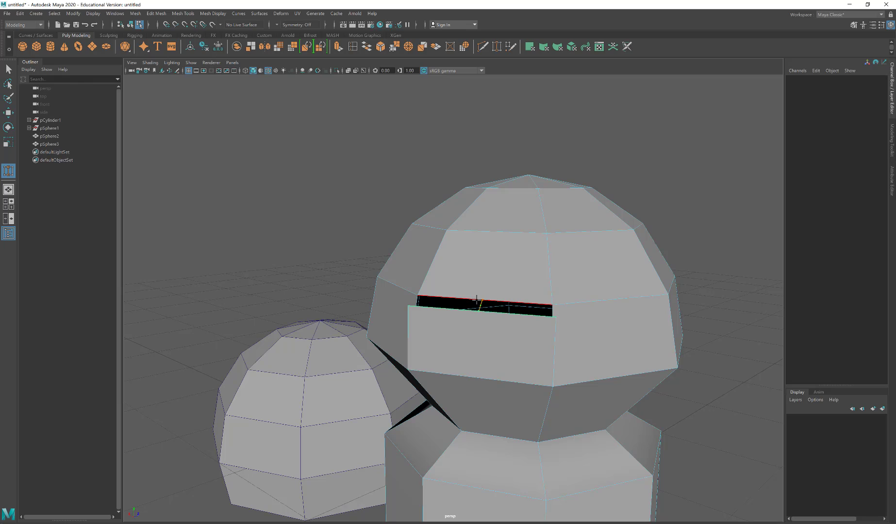
click(477, 299)
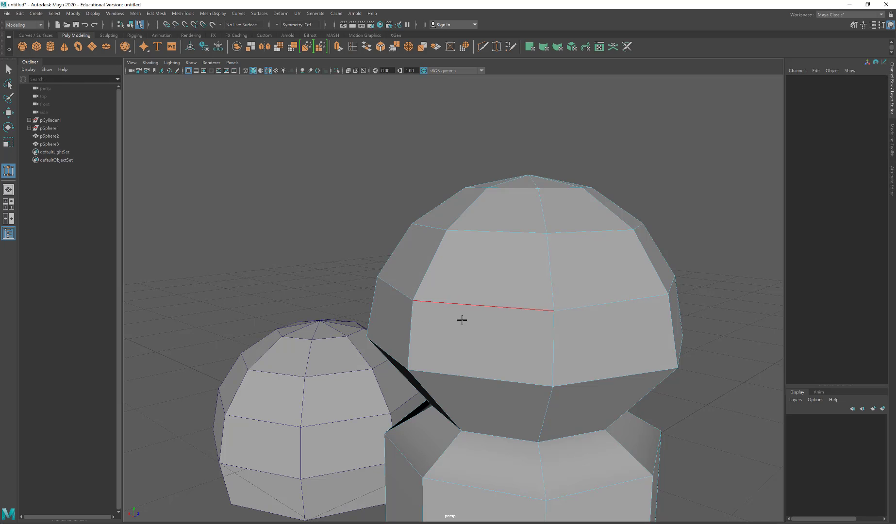
key(ctrl+z)
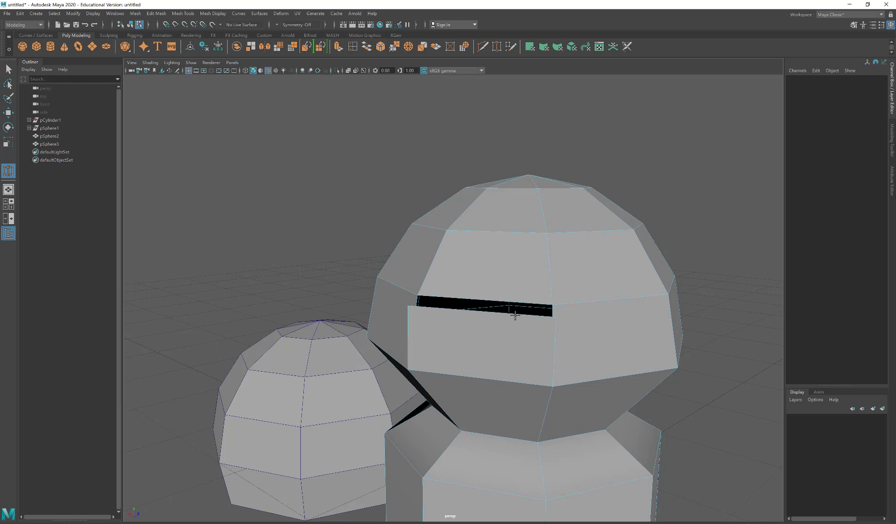
Step: Set Target Weld to merge to Target and weld the extruded edge onto the opening's top edge
double_click(9, 171)
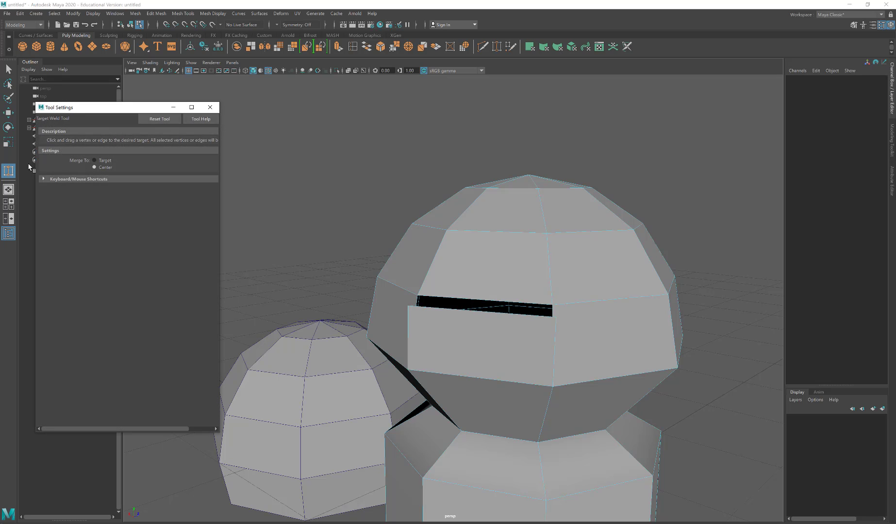
alt+drag(466, 314, 447, 316)
click(429, 325)
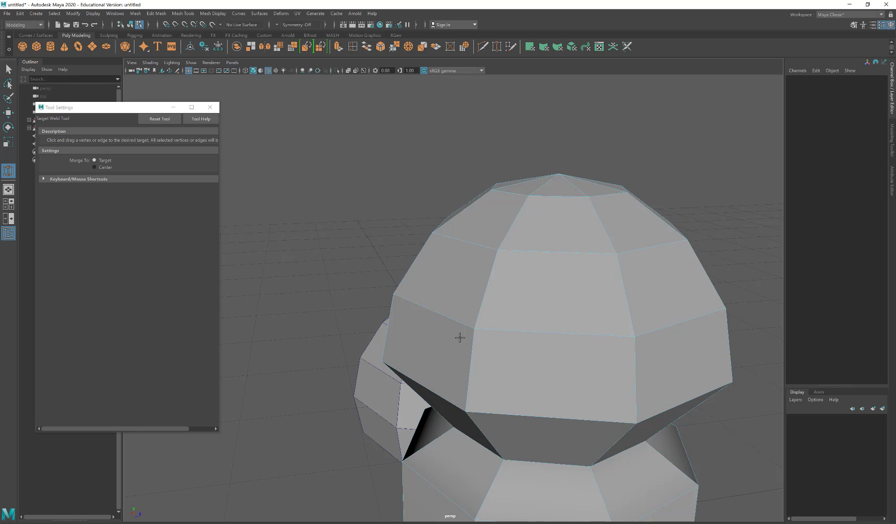
Step: Preview the repaired dome in smooth display, return it to unsmoothed display, and inspect the whole handle from several sides
key(5)
key(3)
key(1)
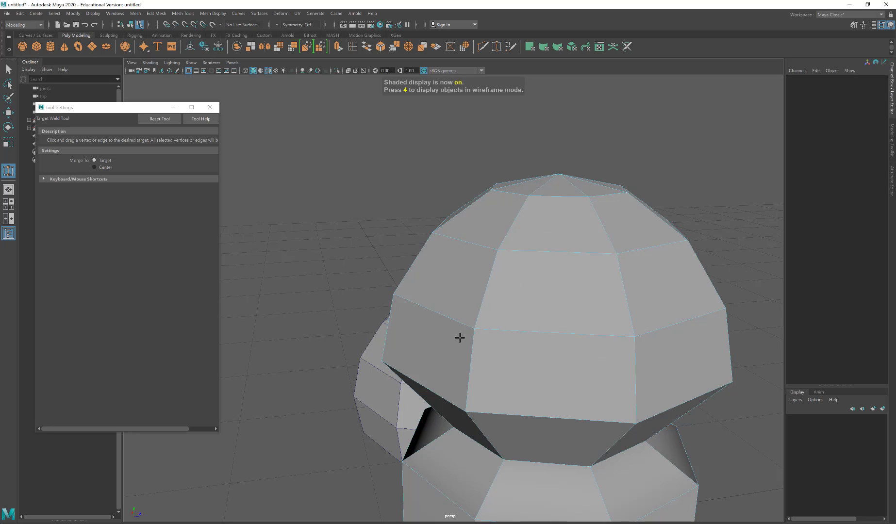
scroll(485, 334, down, 5)
scroll(515, 330, up, 3)
scroll(434, 314, down, 3)
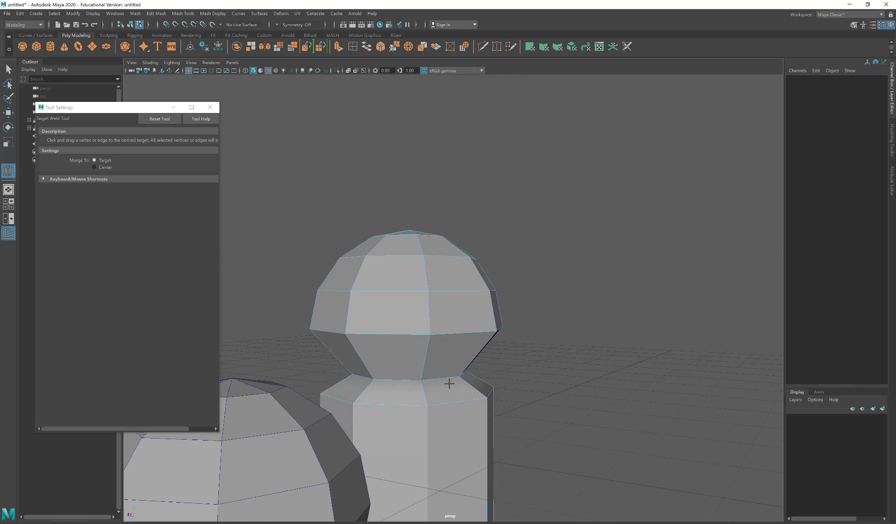
alt+drag(449, 384, 523, 373)
scroll(524, 374, down, 3)
mouse_move(452, 376)
alt+mouse_down()
mouse_move(472, 384)
mouse_move(451, 383)
alt+mouse_up()
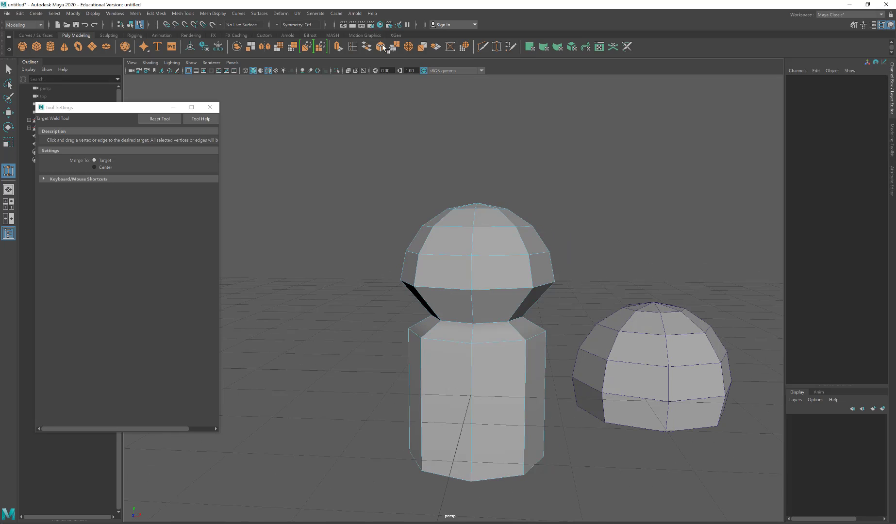
Step: Insert an edge loop around the dome's tapered underside just above the neck, and show the handle in smooth display
click(353, 46)
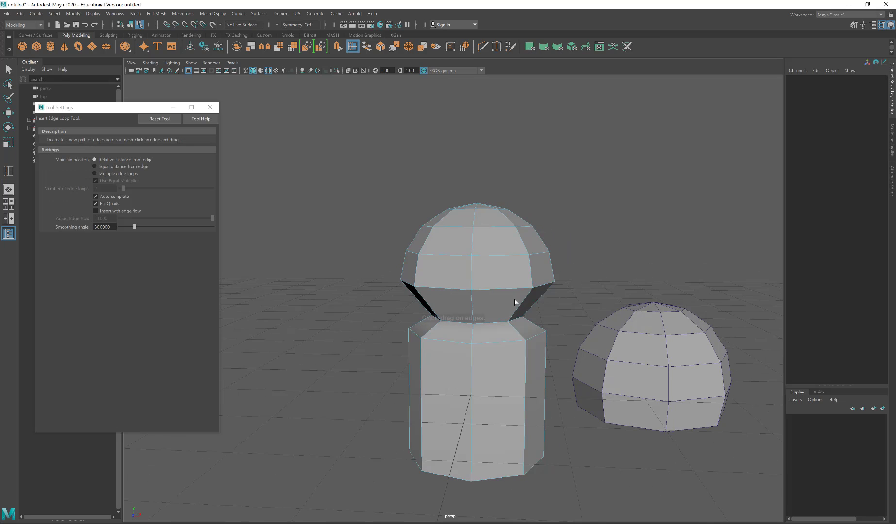
click(473, 309)
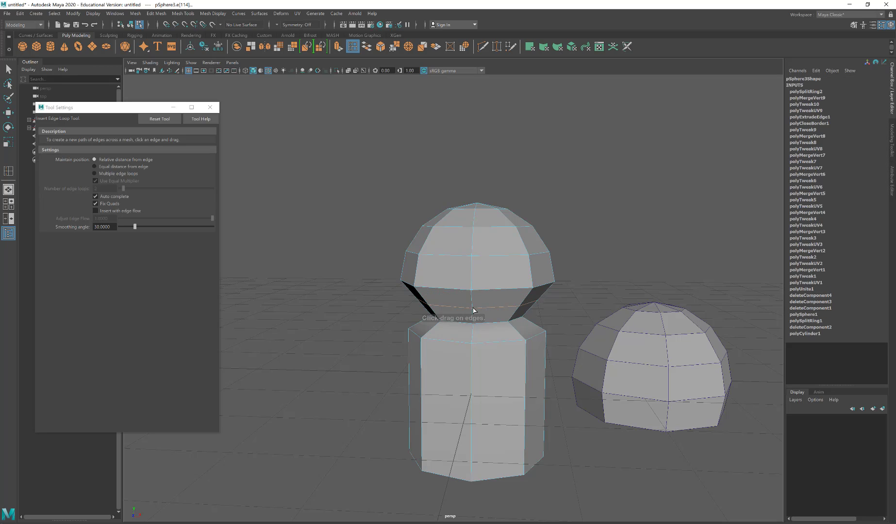
key(r)
drag(479, 297, 546, 341)
key(3)
alt+right_drag(546, 341, 660, 354)
alt+middle_drag(625, 322, 613, 320)
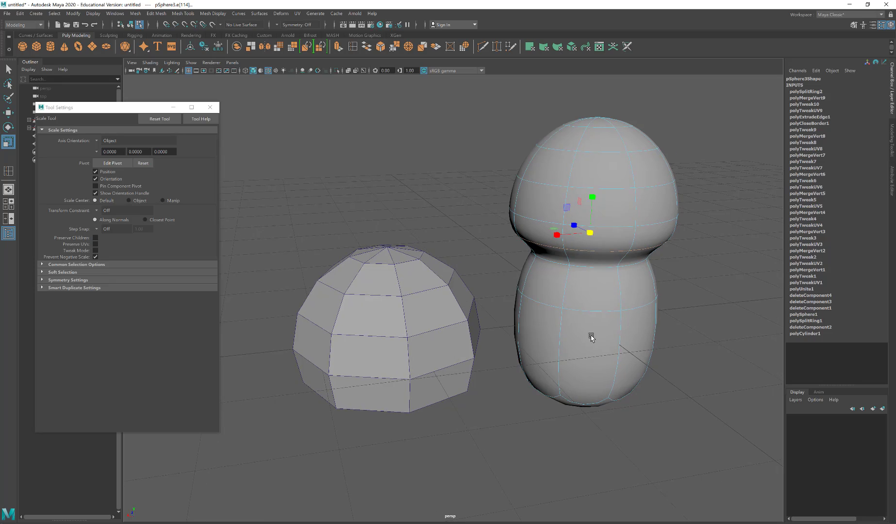
click(135, 14)
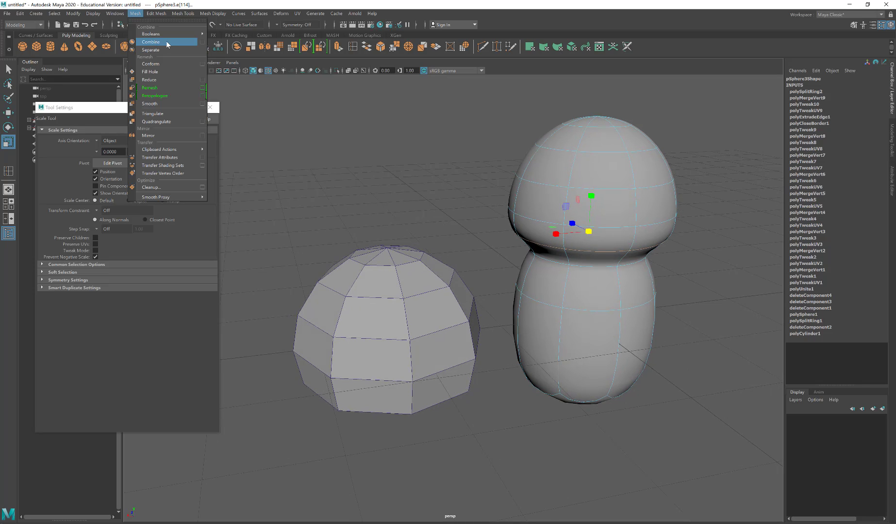
click(156, 13)
click(158, 14)
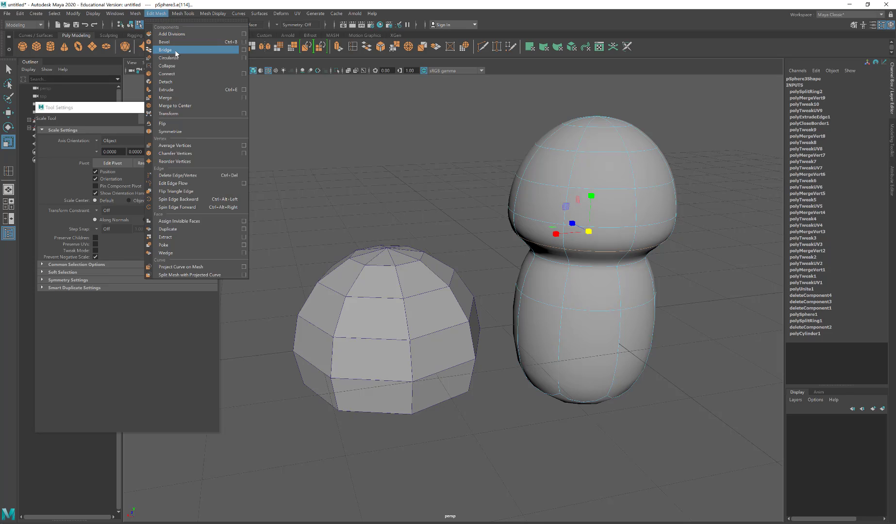
mouse_move(183, 13)
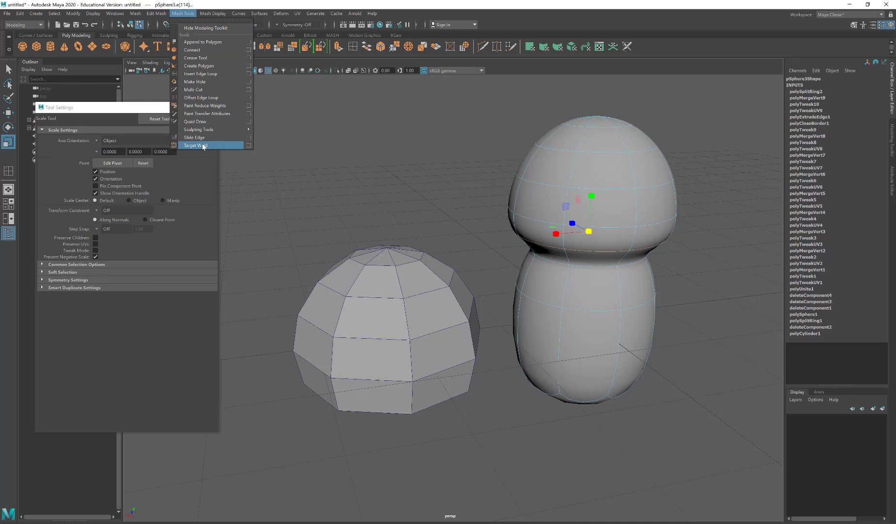
click(591, 6)
Step: Close the tool settings window and view the smoothed handle from the side
click(210, 107)
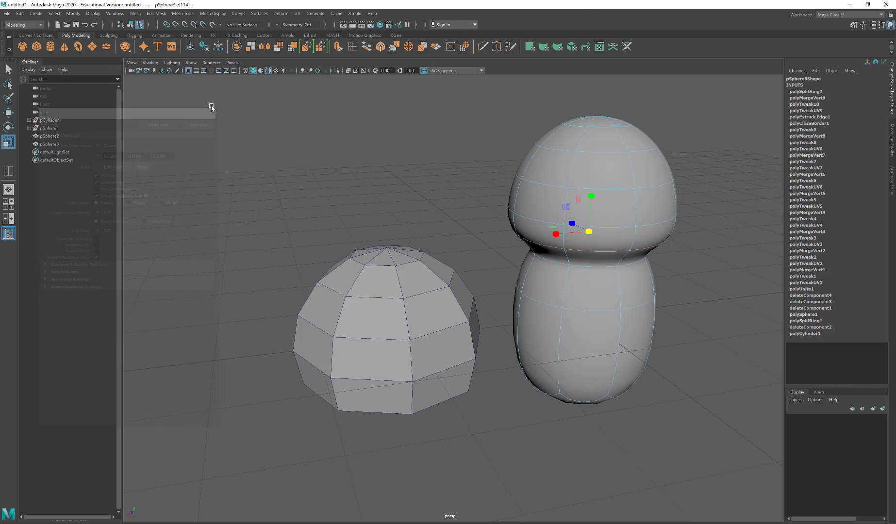
alt+drag(589, 306, 566, 303)
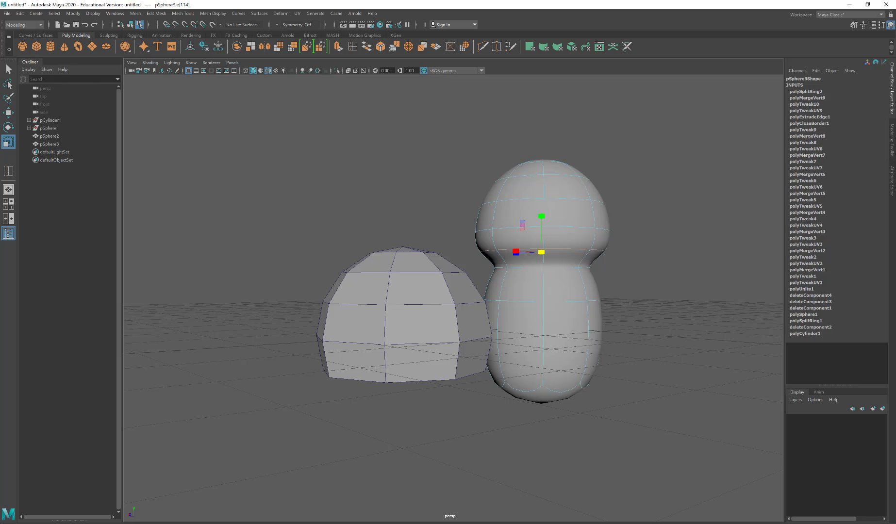